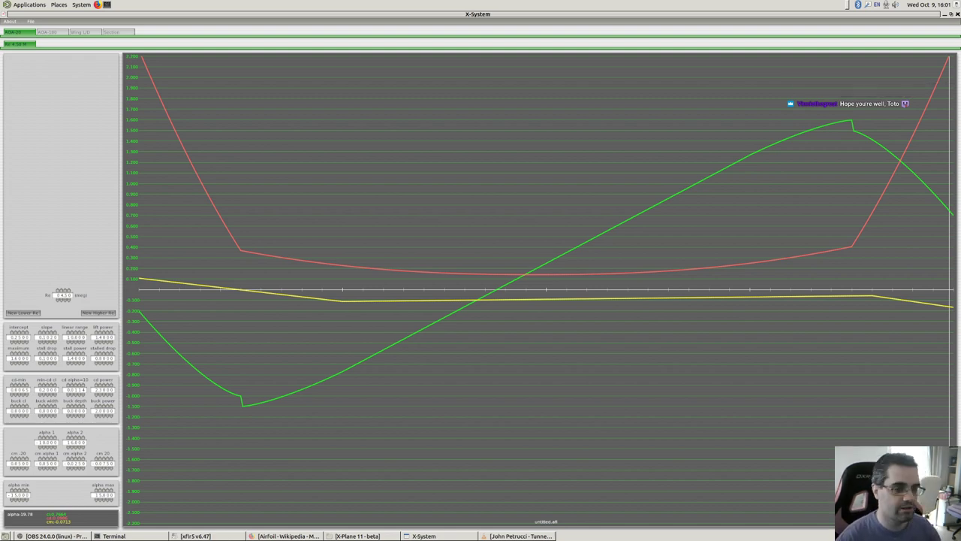
pyautogui.click(746, 412)
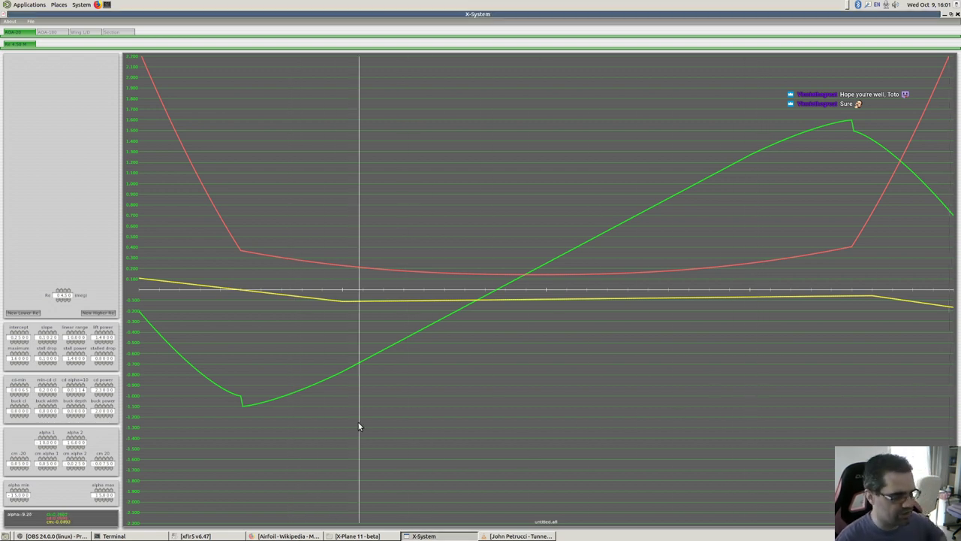
pyautogui.press('XF86AudioLowerVolume')
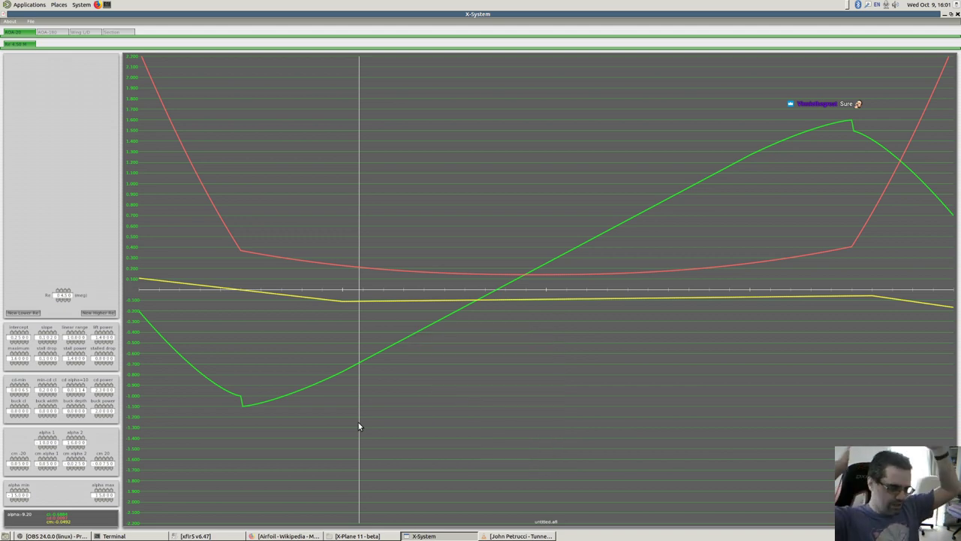
# Launch Plane Maker-x86_64 from the X-Plane 11 - beta folder
pyautogui.click(357, 535)
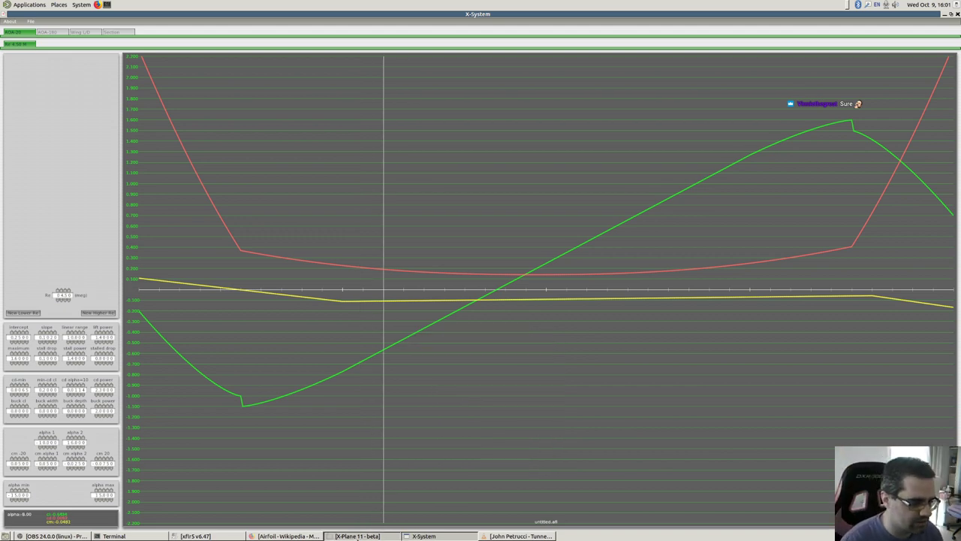
pyautogui.scroll(-1, 366, 305)
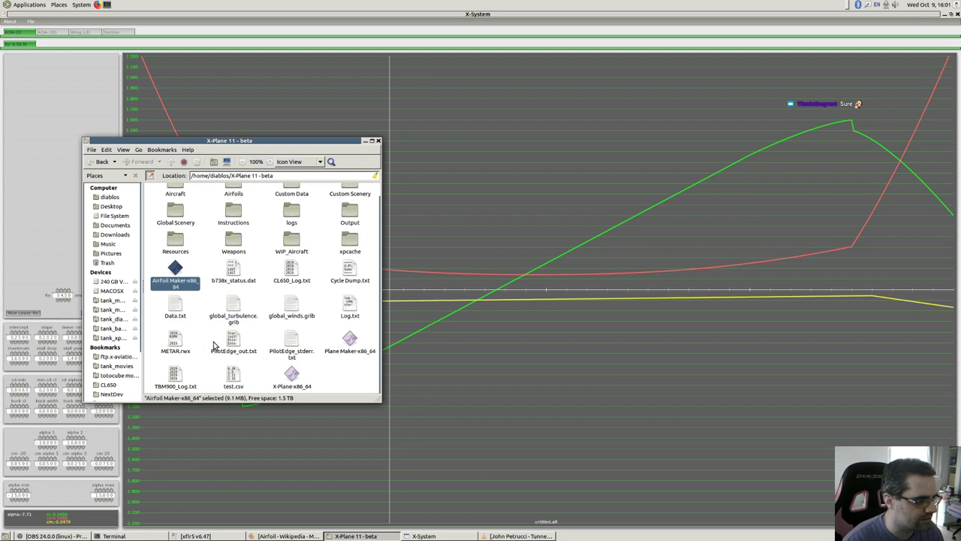
pyautogui.doubleClick(350, 338)
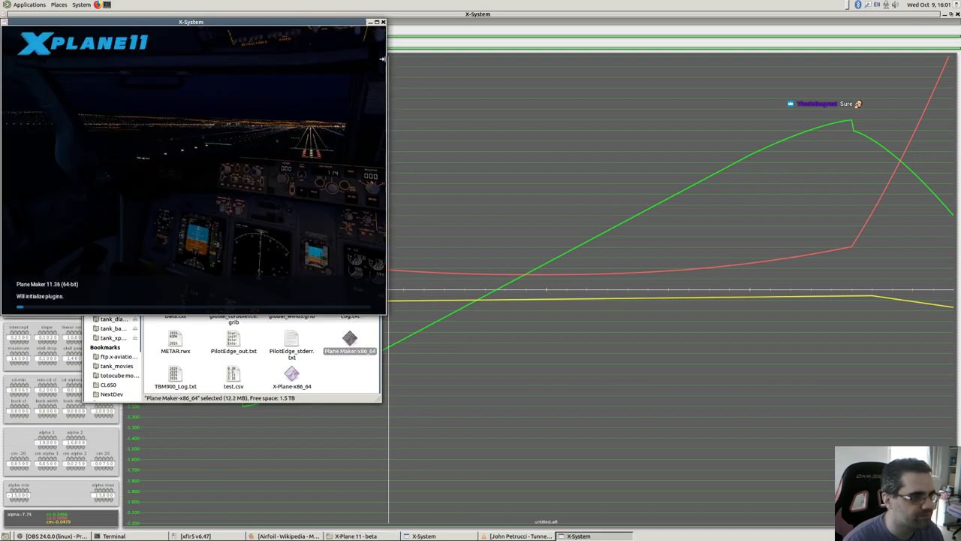
# Enlarge the Plane Maker window and move it clear of the folder's file list while it loads
pyautogui.moveTo(359, 23); pyautogui.dragTo(459, 31)
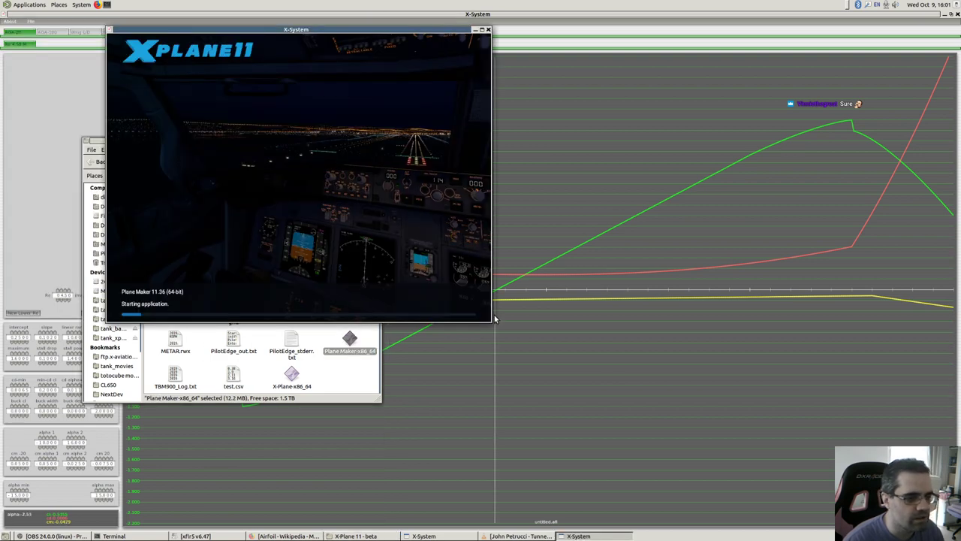
pyautogui.moveTo(492, 324); pyautogui.dragTo(761, 474)
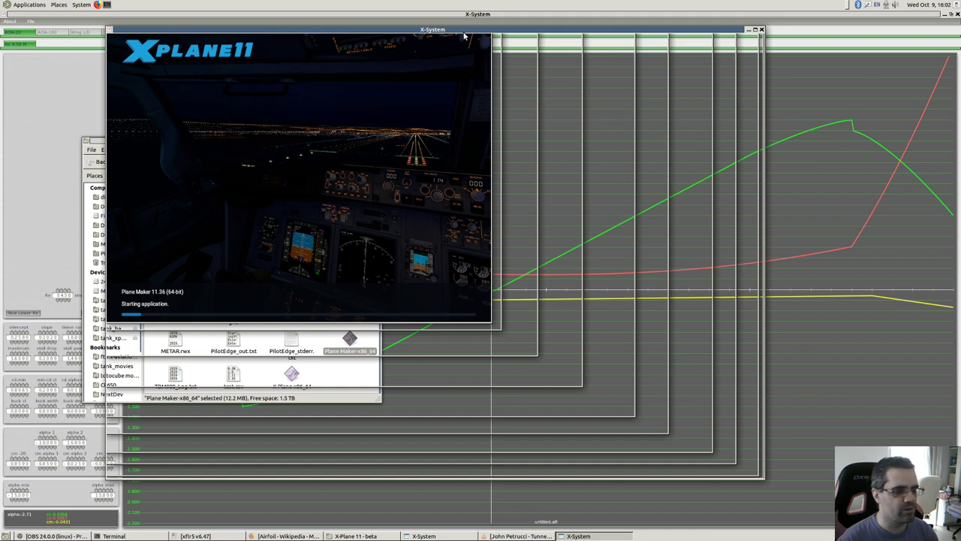
pyautogui.moveTo(460, 30); pyautogui.dragTo(554, 30)
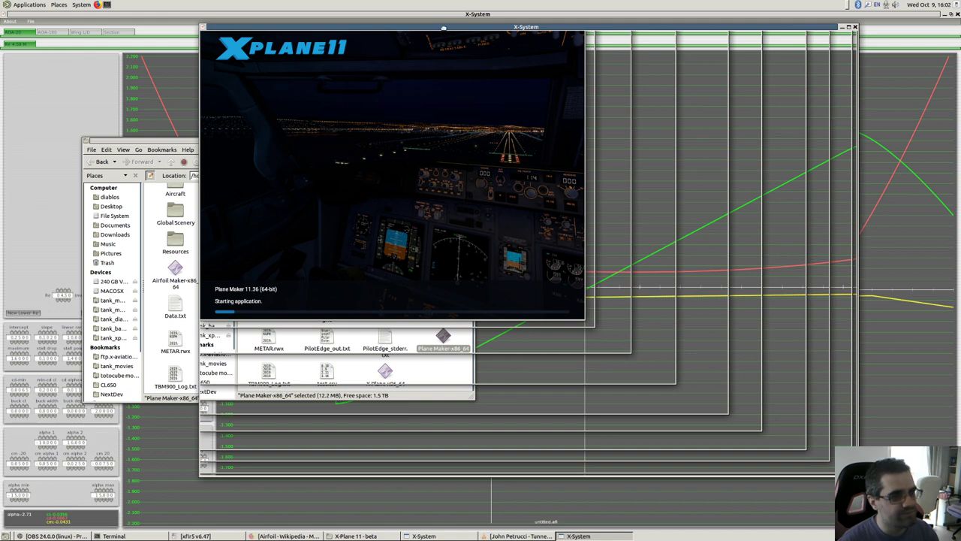
pyautogui.moveTo(453, 27); pyautogui.dragTo(444, 44)
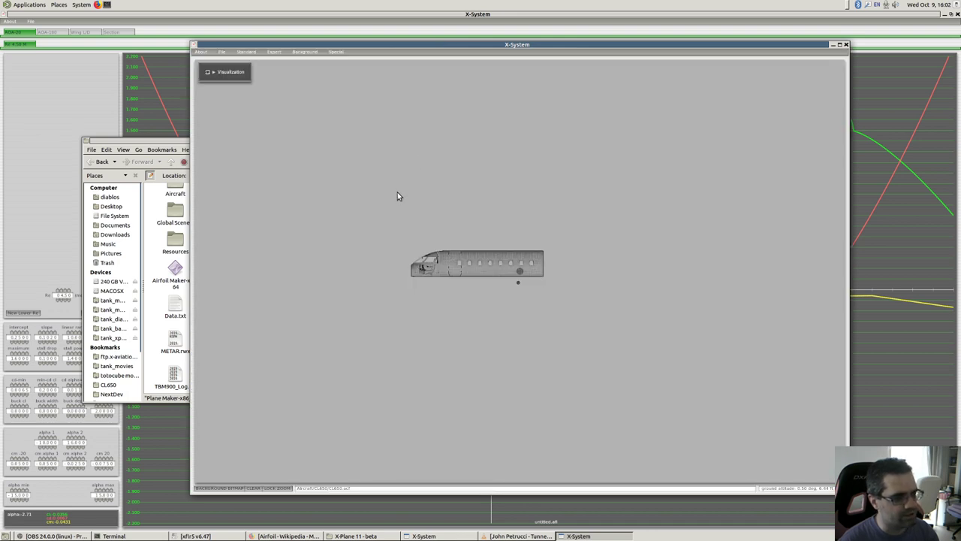
# Open the aircraft CL650.acf and set its part visibility to show parts, but not objects, in Plane Maker
pyautogui.click(222, 52)
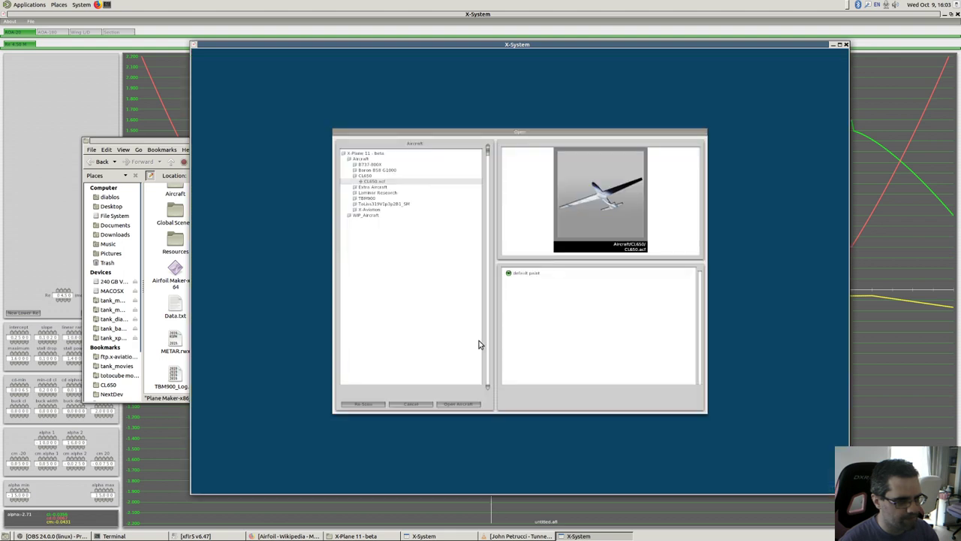
pyautogui.click(460, 403)
pyautogui.click(308, 54)
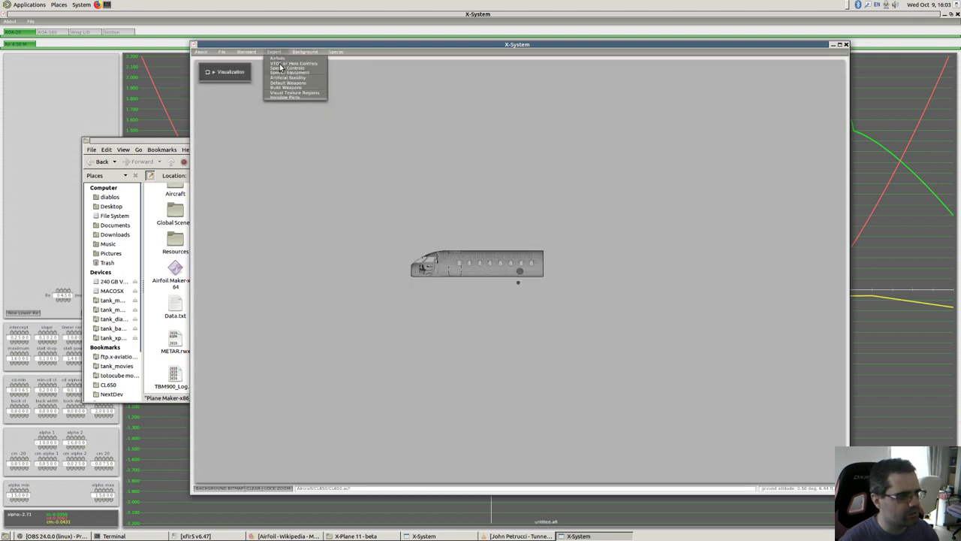
pyautogui.click(290, 100)
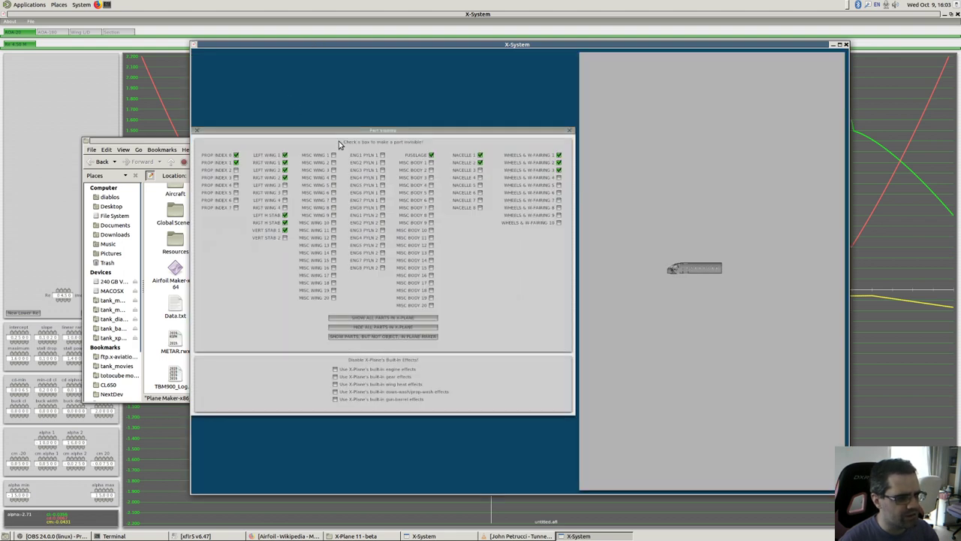
pyautogui.click(387, 337)
pyautogui.click(569, 130)
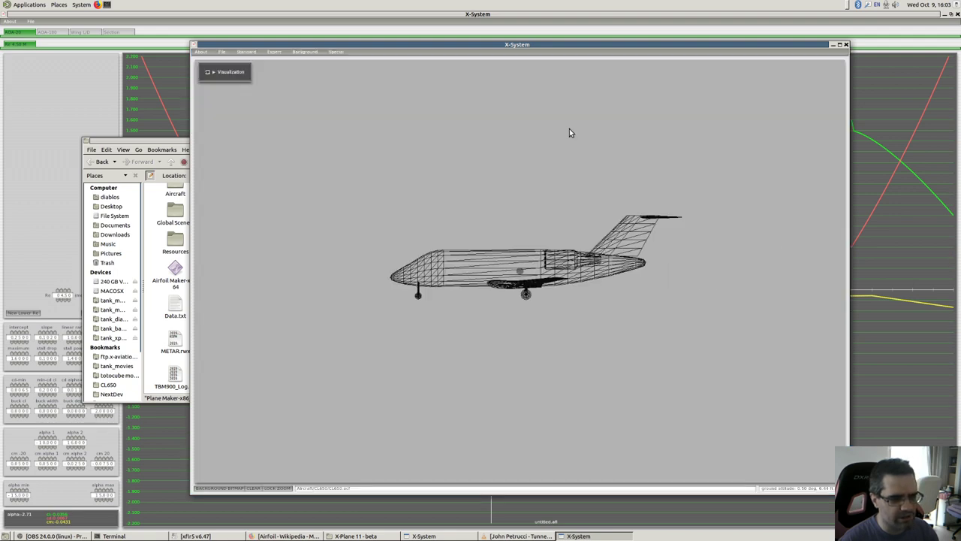
# Display the aircraft with solid shading and inspect its wings, nacelles and tail from a raised side angle
pyautogui.scroll(5, 566, 177)
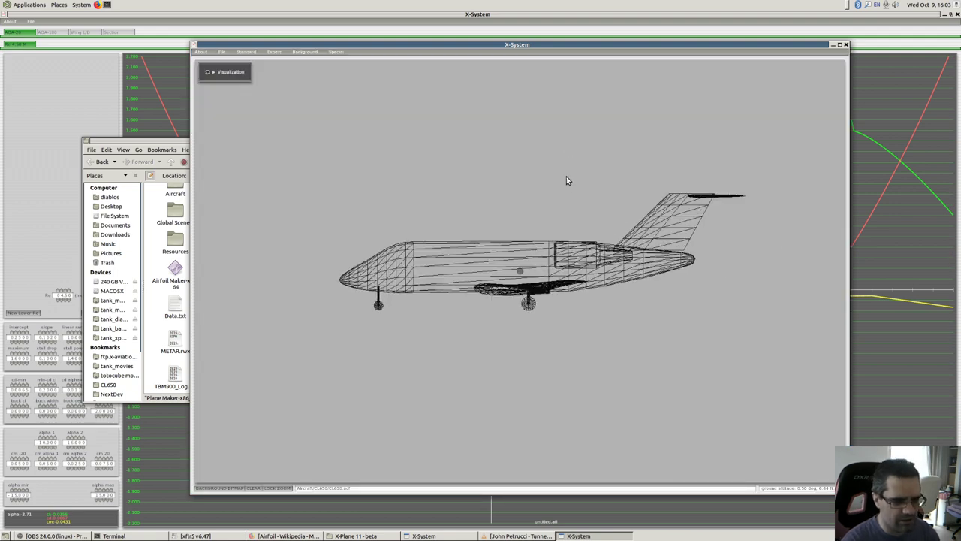
pyautogui.scroll(1, 566, 177)
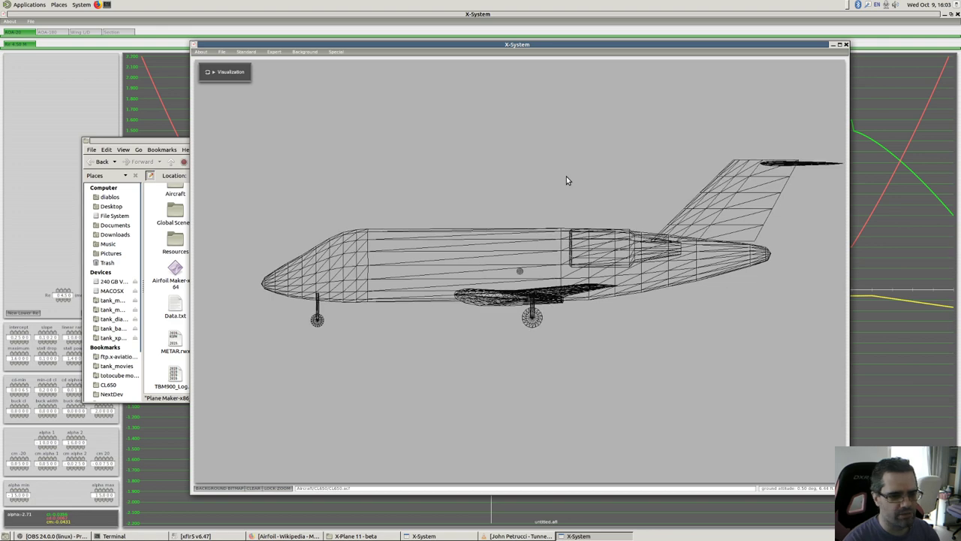
pyautogui.press('w')
pyautogui.press('space')
pyautogui.press('Up')
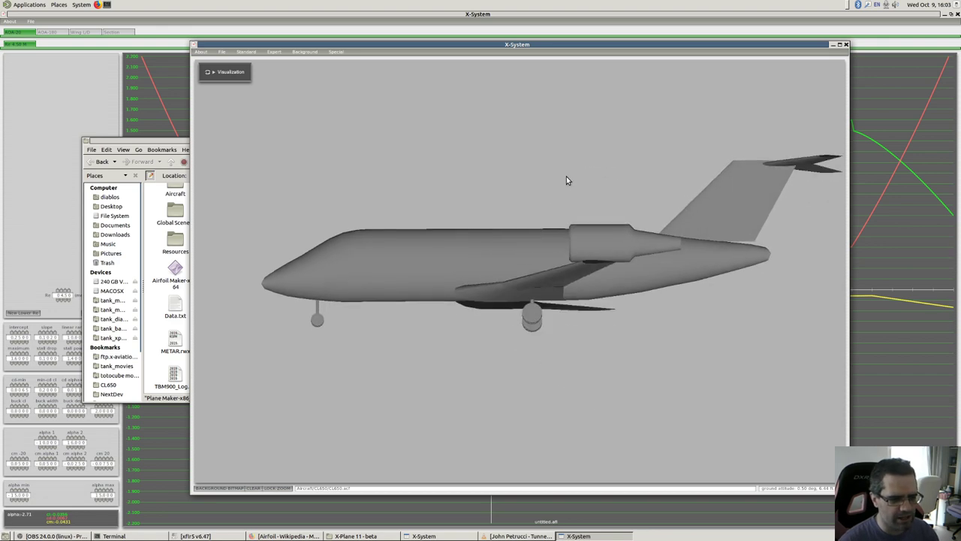
pyautogui.press('Left')
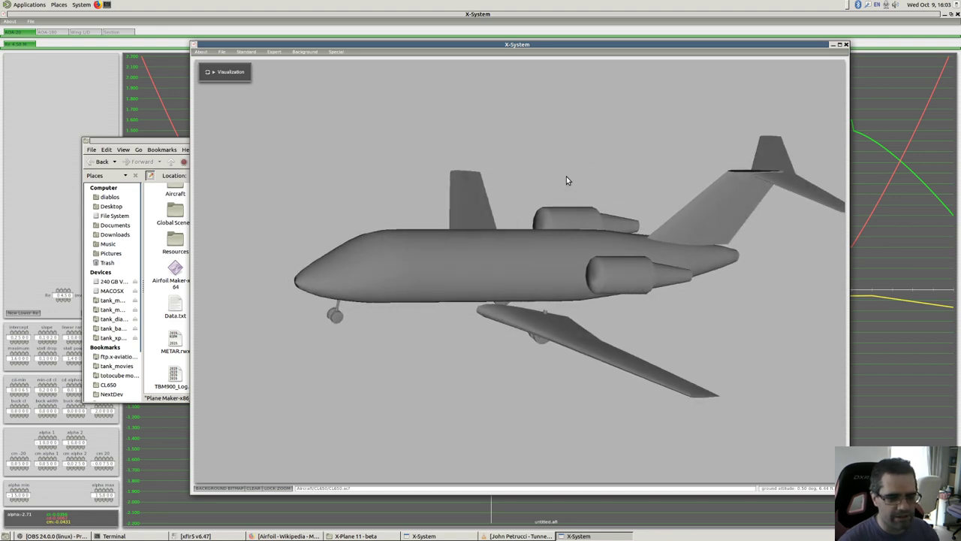
pyautogui.press('Right')
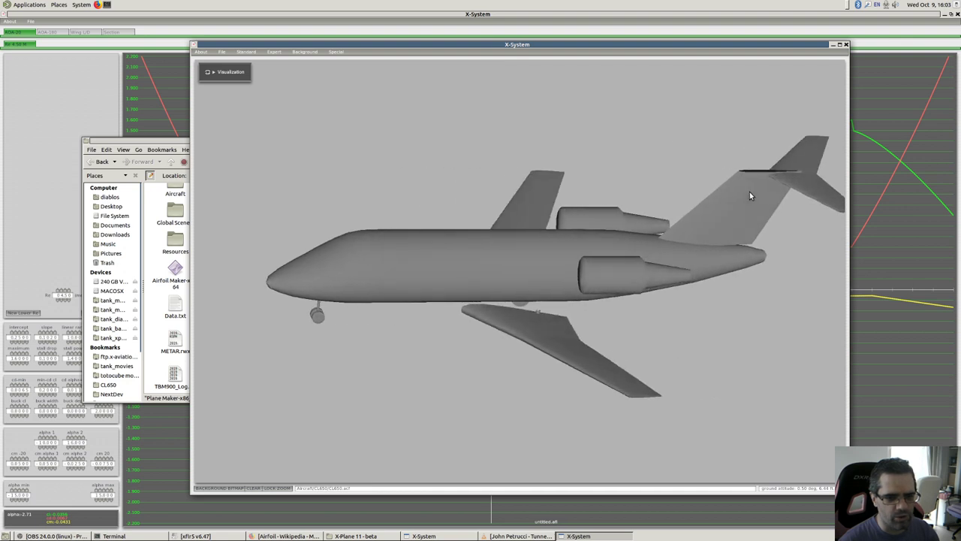
pyautogui.press('Left')
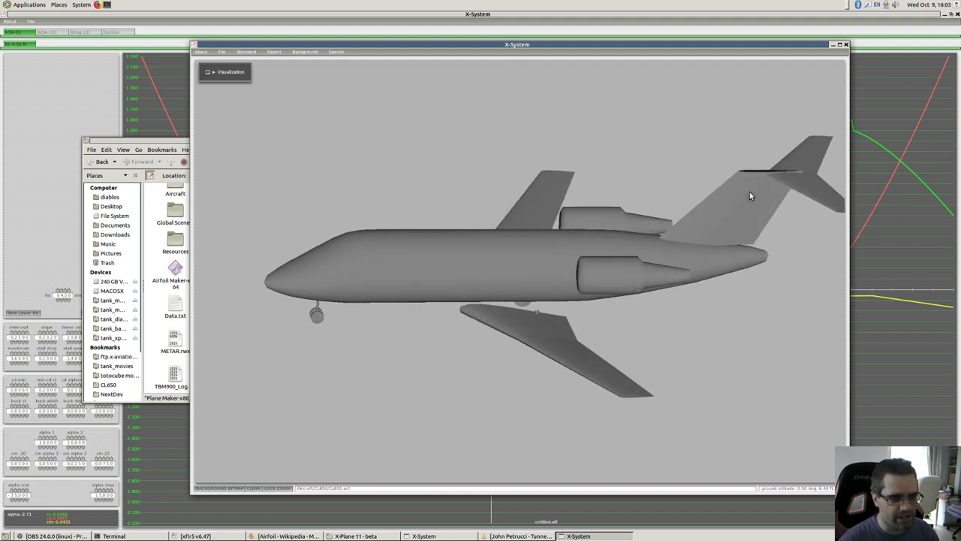
pyautogui.press('Right')
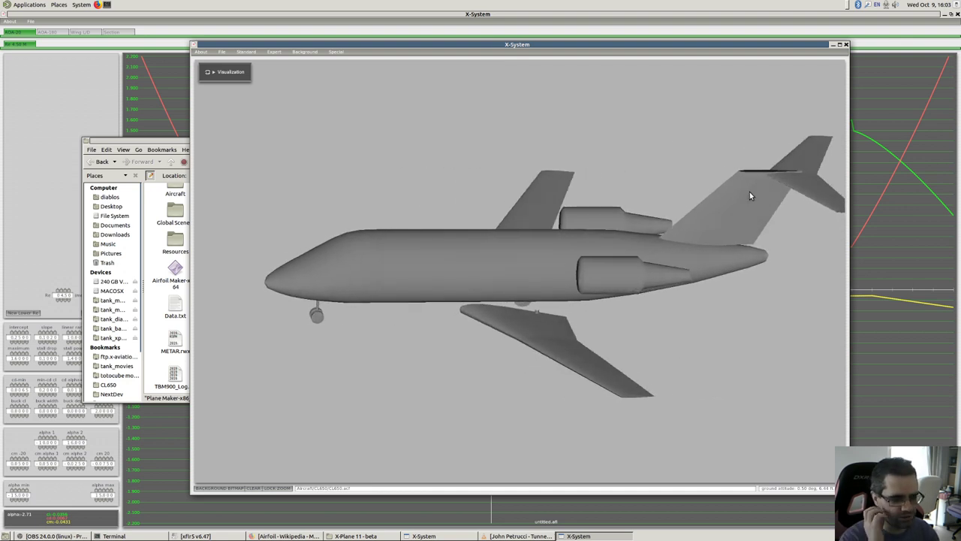
pyautogui.press('Right')
pyautogui.press('Right')
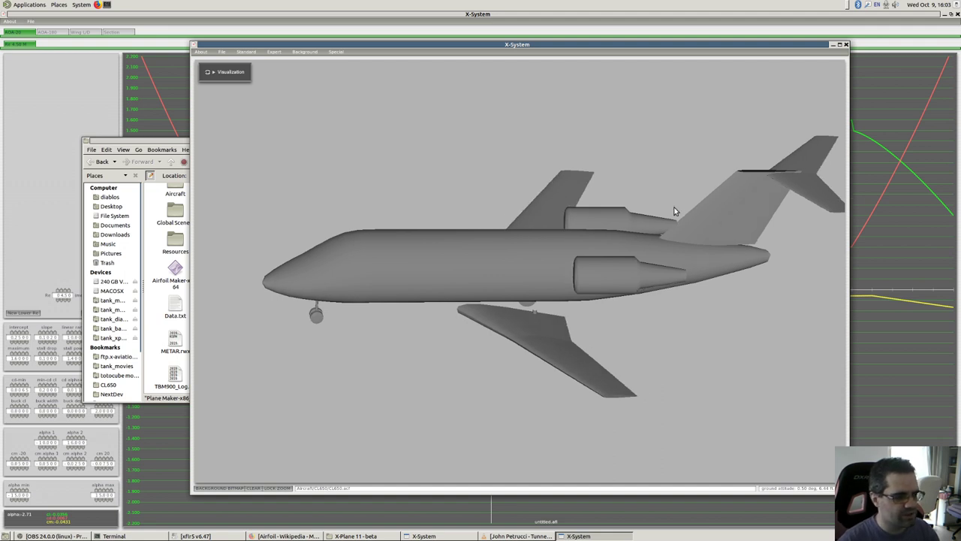
# Inspect the fuselage and landing gear from level and front-quarter angles, and return the aircraft to wireframe display
pyautogui.press('Down')
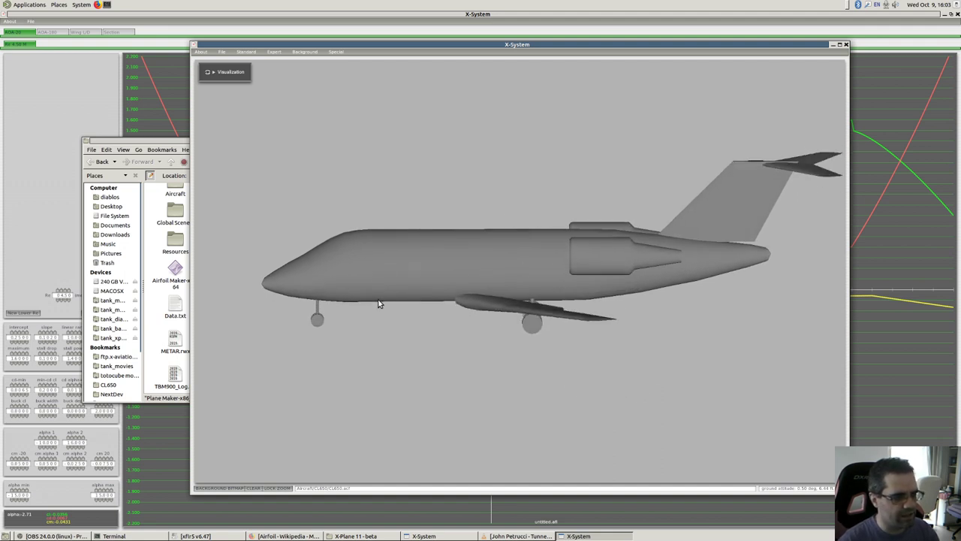
pyautogui.press('Right')
pyautogui.press('Left')
pyautogui.press('Left')
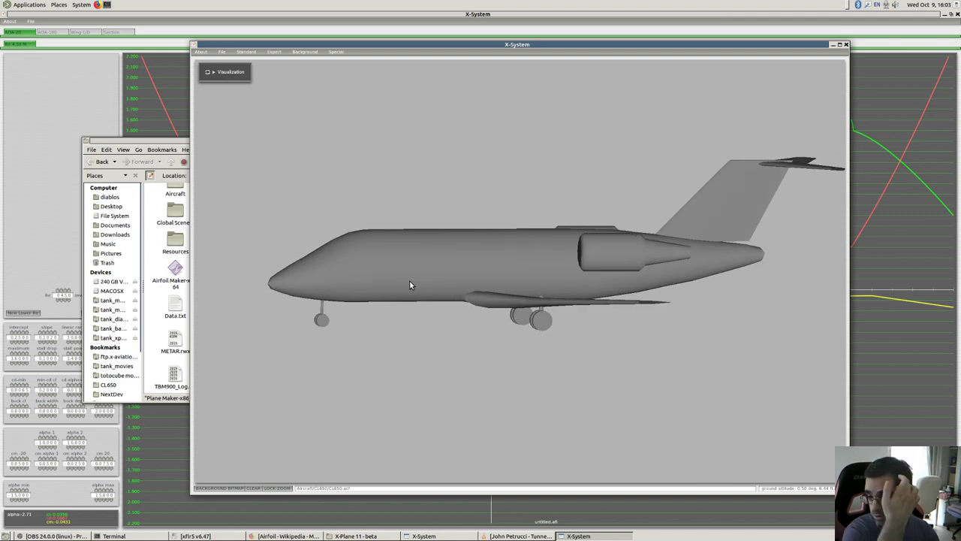
pyautogui.press('Down')
pyautogui.press('Up')
pyautogui.press('Up')
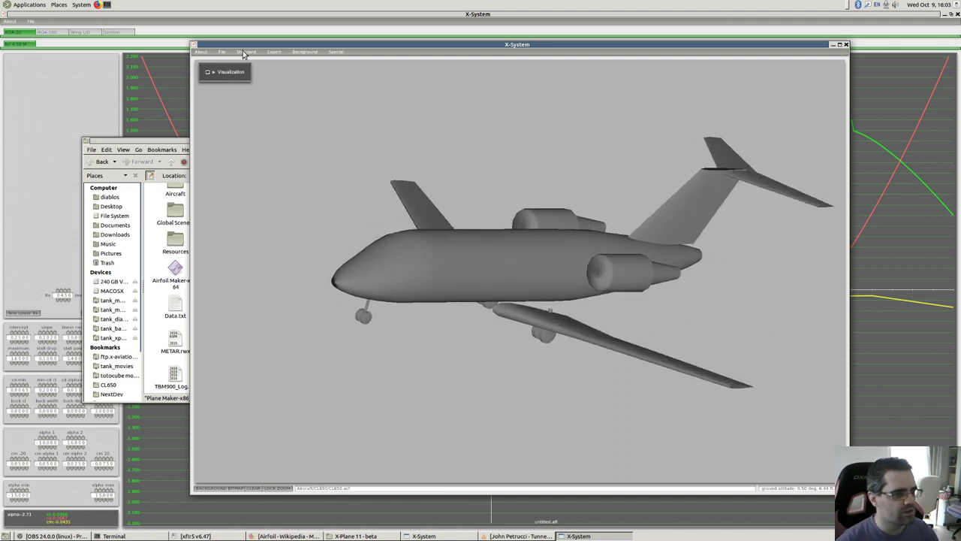
pyautogui.press('space')
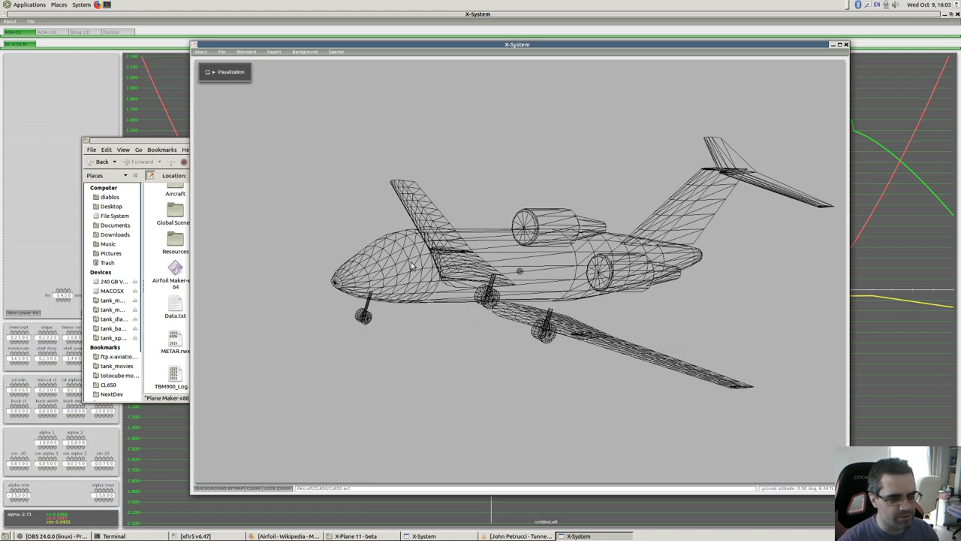
# Open the Misc Bodies settings, check the first body's views, and close them
pyautogui.click(242, 52)
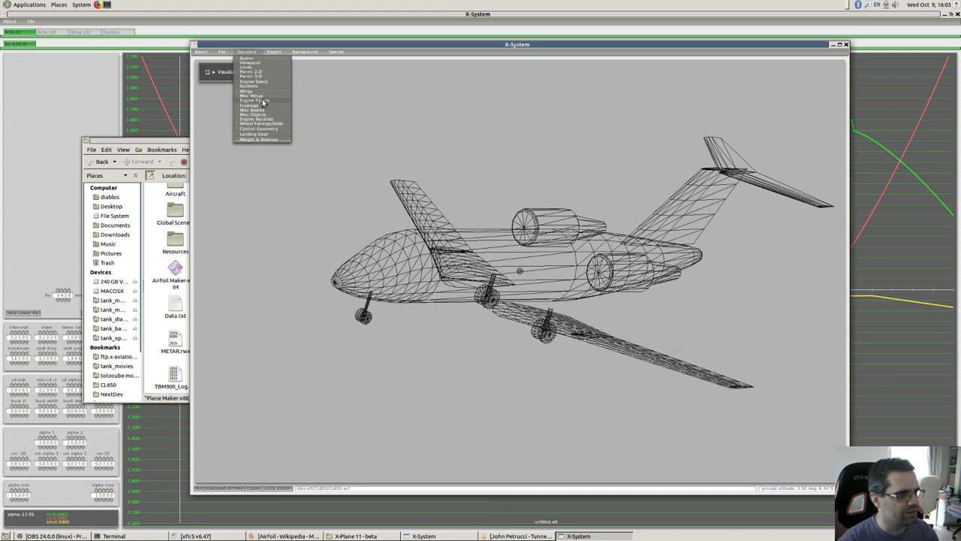
pyautogui.click(262, 110)
pyautogui.click(247, 53)
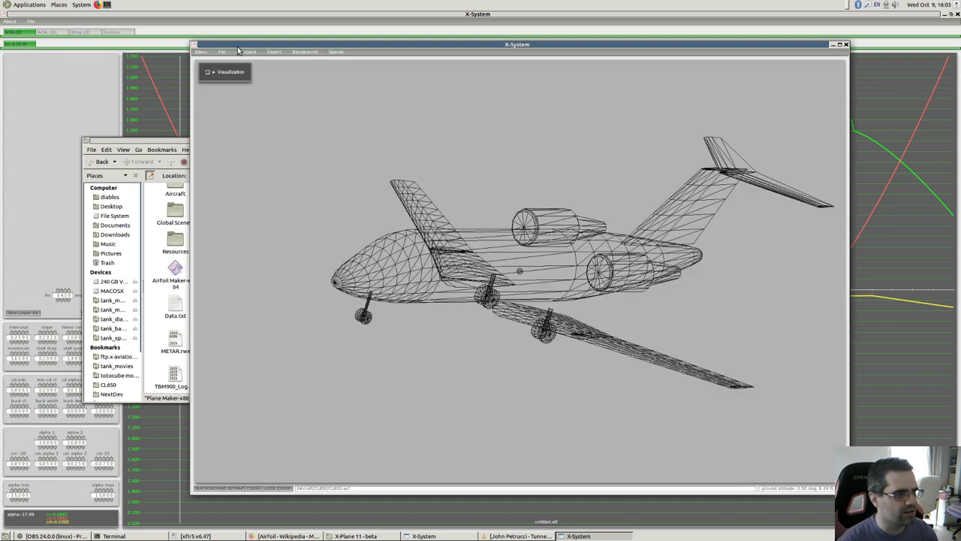
pyautogui.click(263, 110)
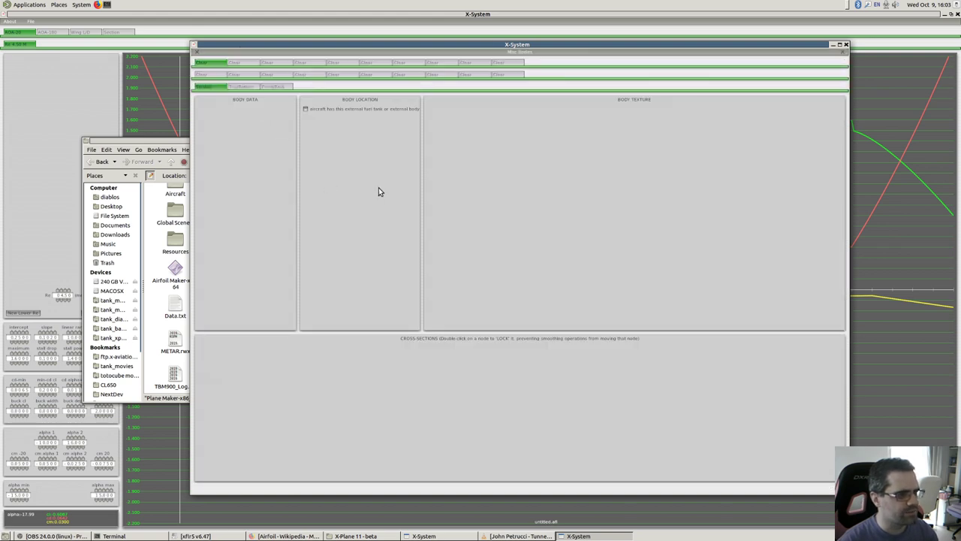
pyautogui.click(237, 87)
pyautogui.click(222, 86)
pyautogui.click(197, 51)
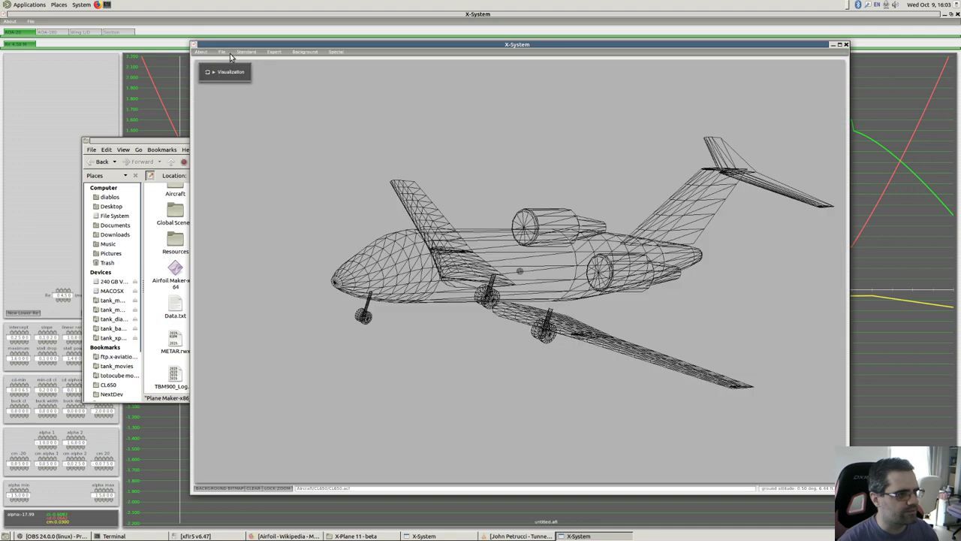
# Open the Engine Nacelles settings to view the first nacelle's body data and cross-sections, and close them
pyautogui.click(236, 53)
pyautogui.click(260, 118)
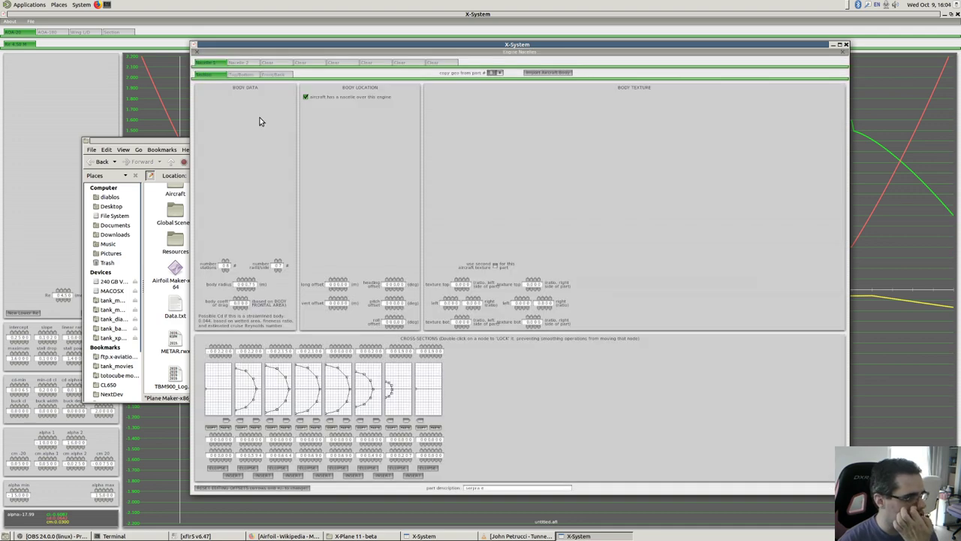
pyautogui.press('Return')
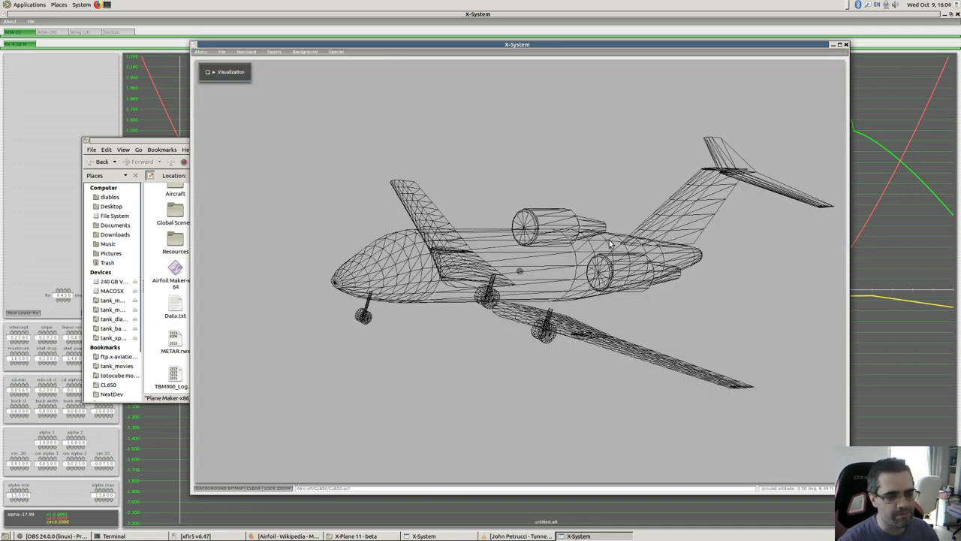
# Examine the aircraft's fuselage, nacelles and wings from the front in wireframe and with solid shading
pyautogui.press('Left')
pyautogui.press('Right')
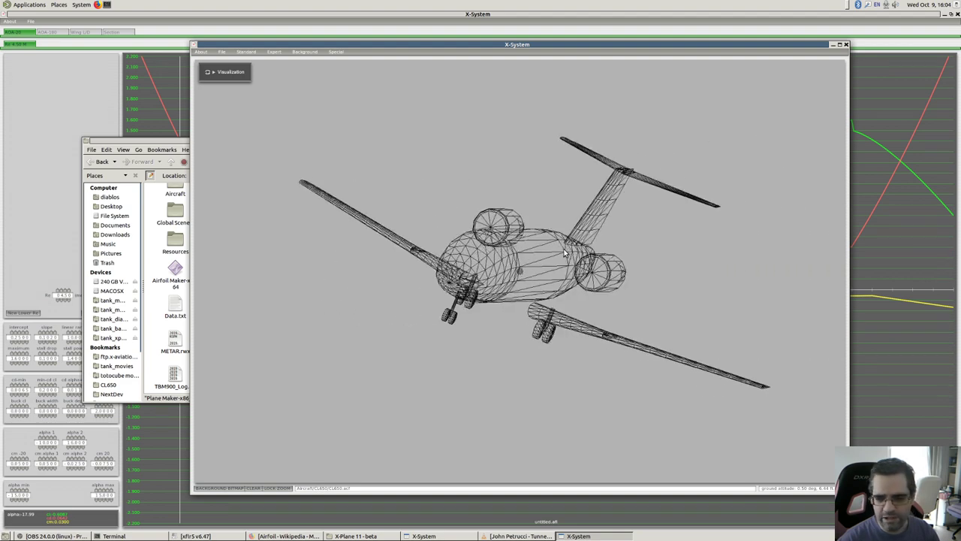
pyautogui.press('Right')
pyautogui.press('Left')
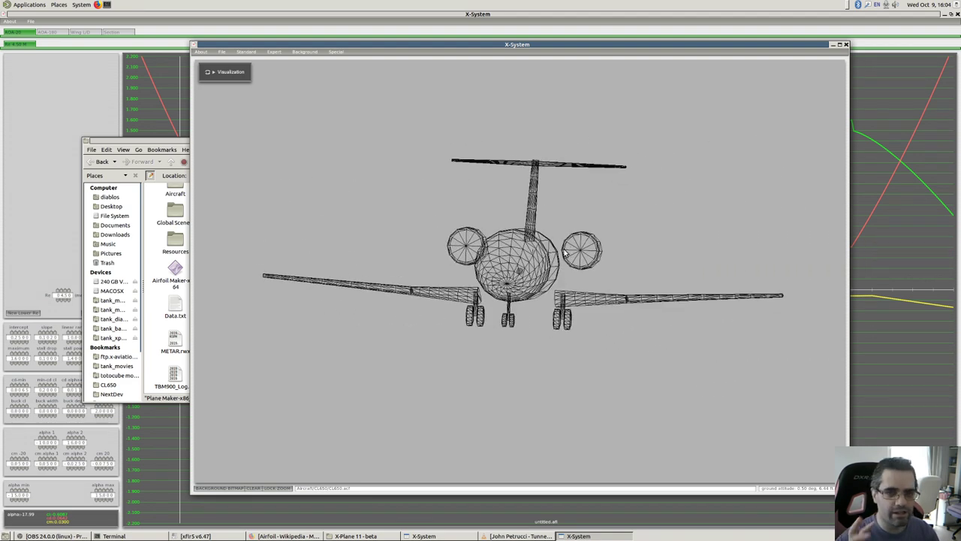
pyautogui.press('Right')
pyautogui.press('Down')
pyautogui.press('space')
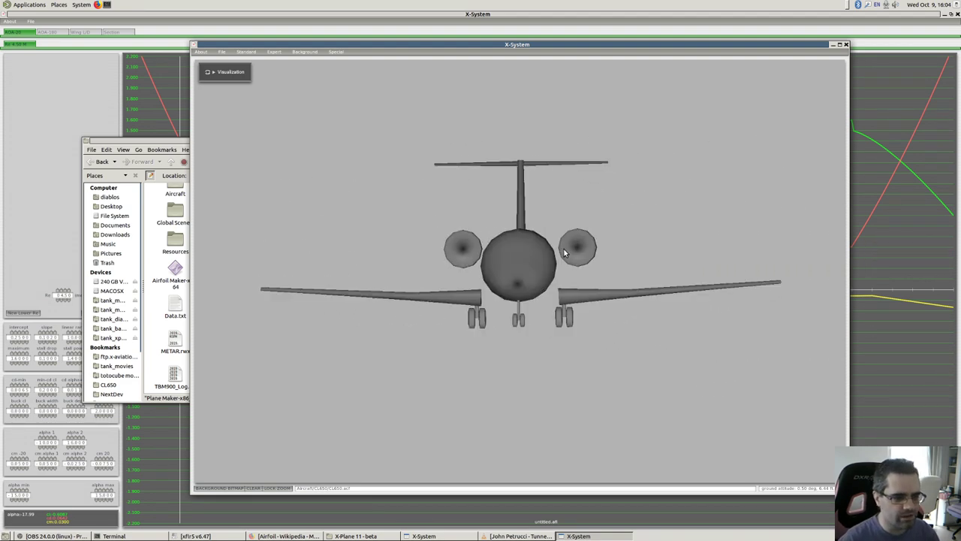
pyautogui.press('Down')
pyautogui.press('Up')
pyautogui.press('Left')
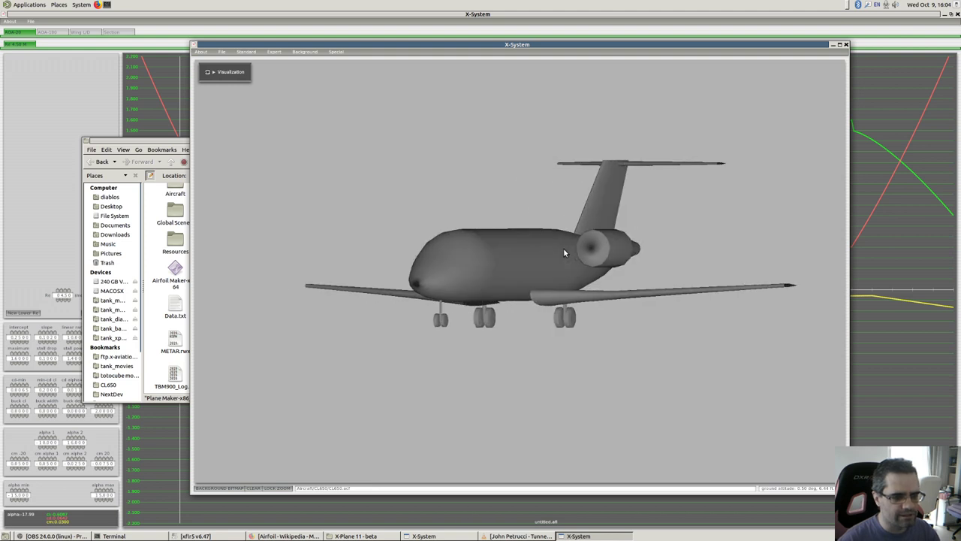
# Examine the solid-shaded aircraft in side profile and from a raised front-quarter angle
pyautogui.press('Left')
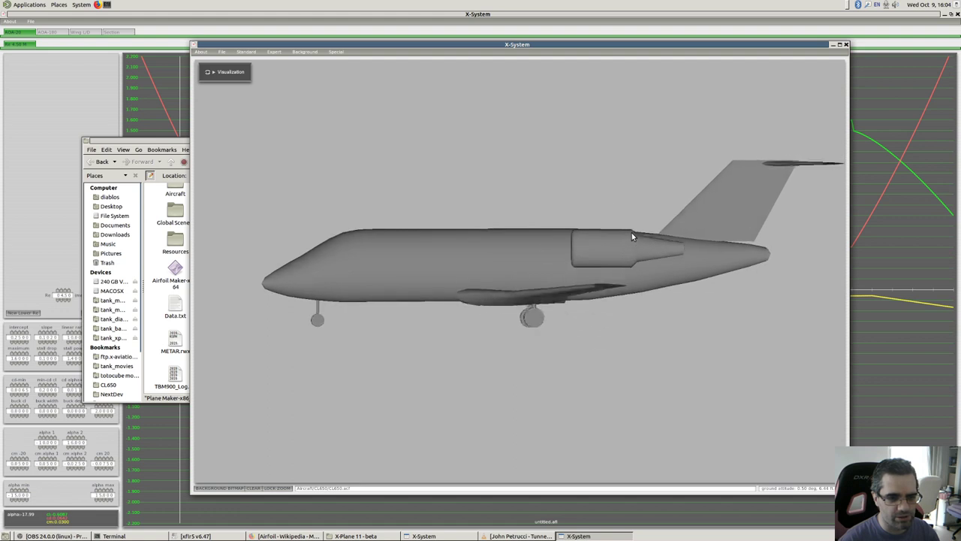
pyautogui.press('Up')
pyautogui.press('Right')
pyautogui.press('Left')
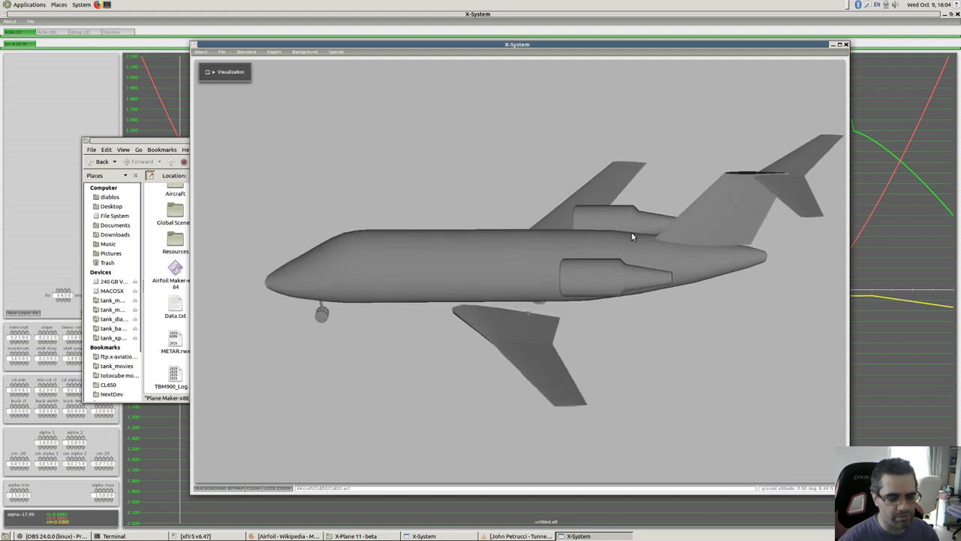
pyautogui.press('Left')
pyautogui.press('Left')
pyautogui.press('Left')
pyautogui.press('Left')
pyautogui.press('Left')
pyautogui.press('Left')
pyautogui.press('Left')
pyautogui.press('Left')
pyautogui.press('Left')
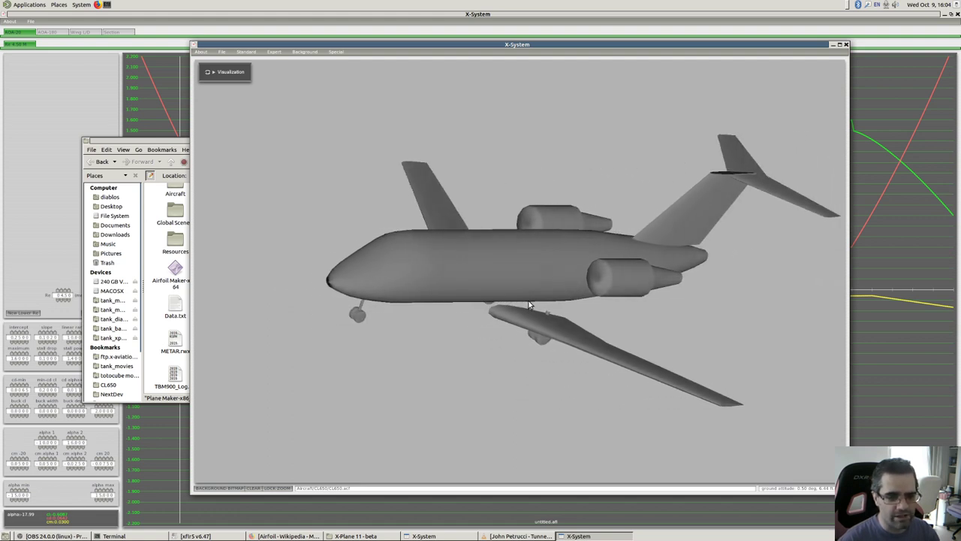
# Inspect the shaded nose, engine intakes and landing gear from head-on around to the level side profile
pyautogui.press('Left')
pyautogui.press('Left')
pyautogui.press('Left')
pyautogui.press('Left')
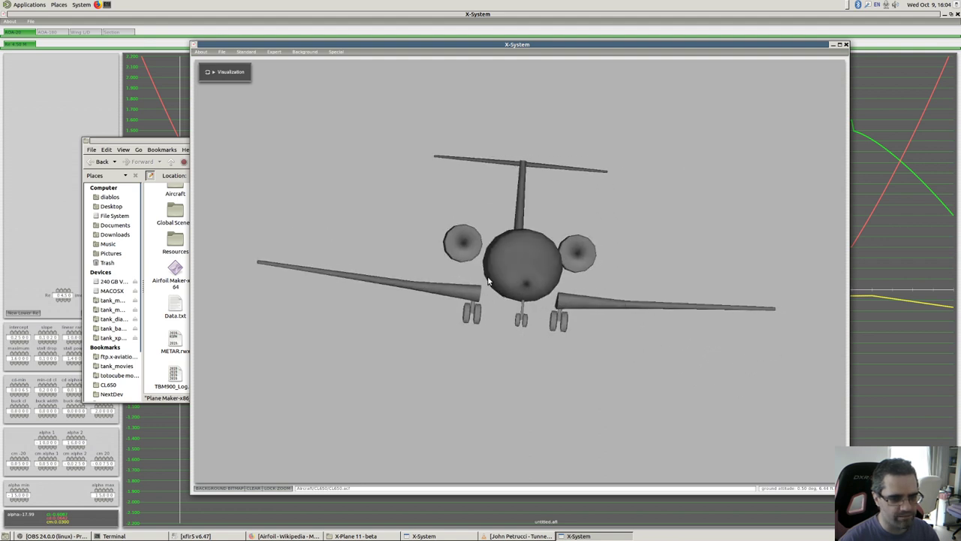
pyautogui.press('d')
pyautogui.press('e')
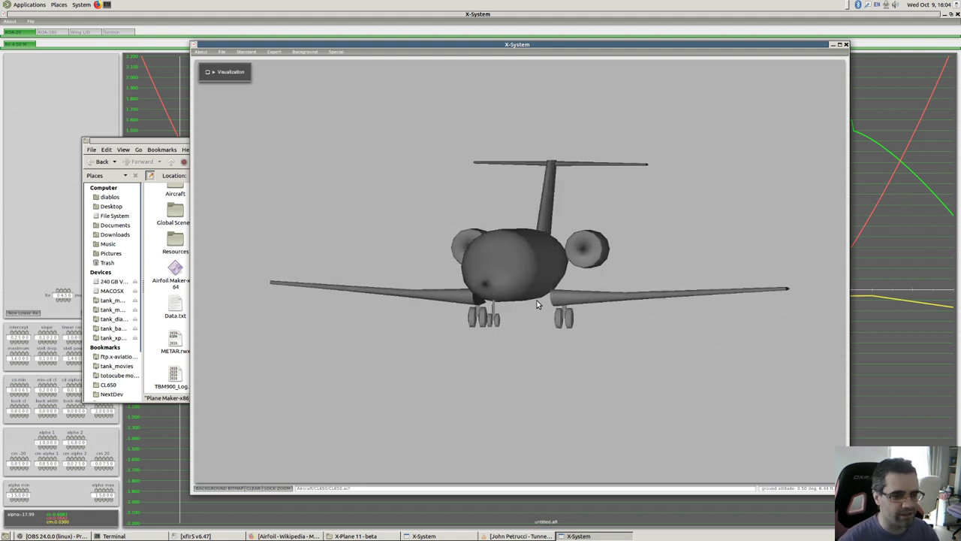
pyautogui.press('Left')
pyautogui.press('Right')
pyautogui.press('Right')
pyautogui.press('Right')
pyautogui.press('Right')
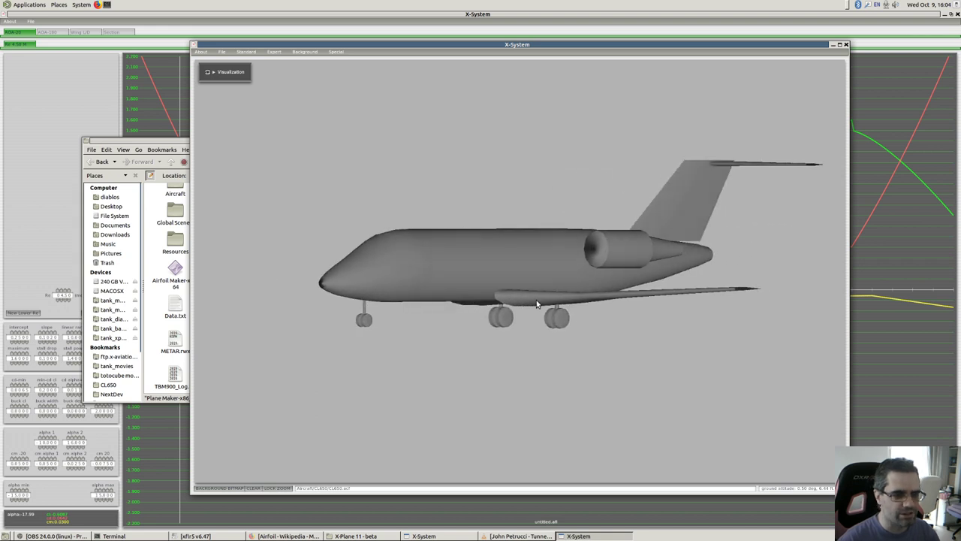
pyautogui.press('Left')
pyautogui.press('Left')
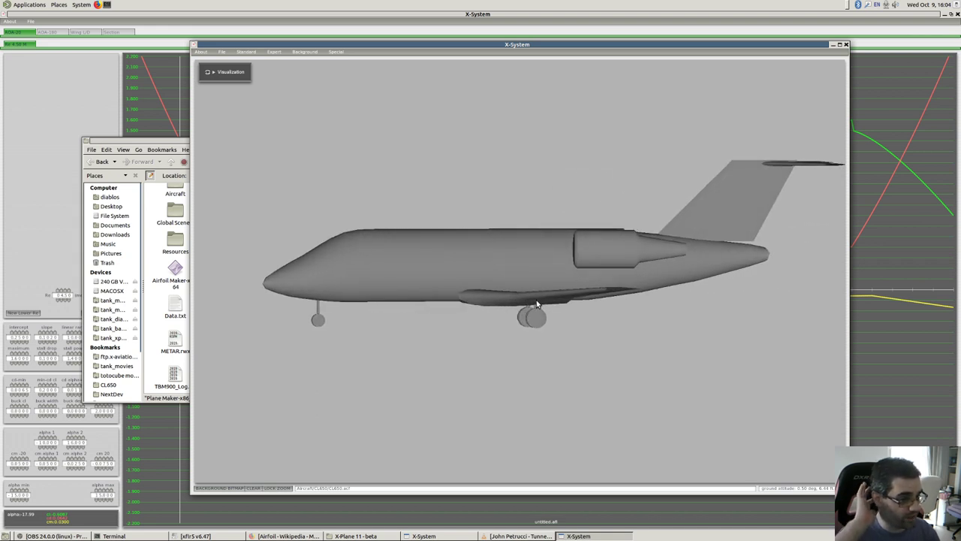
# View the shaded wings, nacelles and T-tail from above the aircraft's side
pyautogui.press('Up')
pyautogui.press('Down')
pyautogui.press('Up')
pyautogui.press('Up')
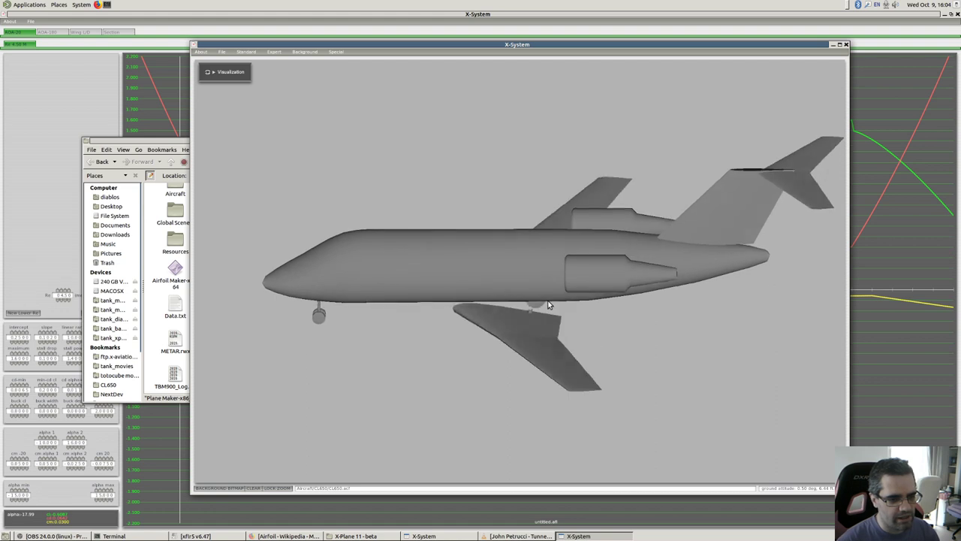
pyautogui.press('Up')
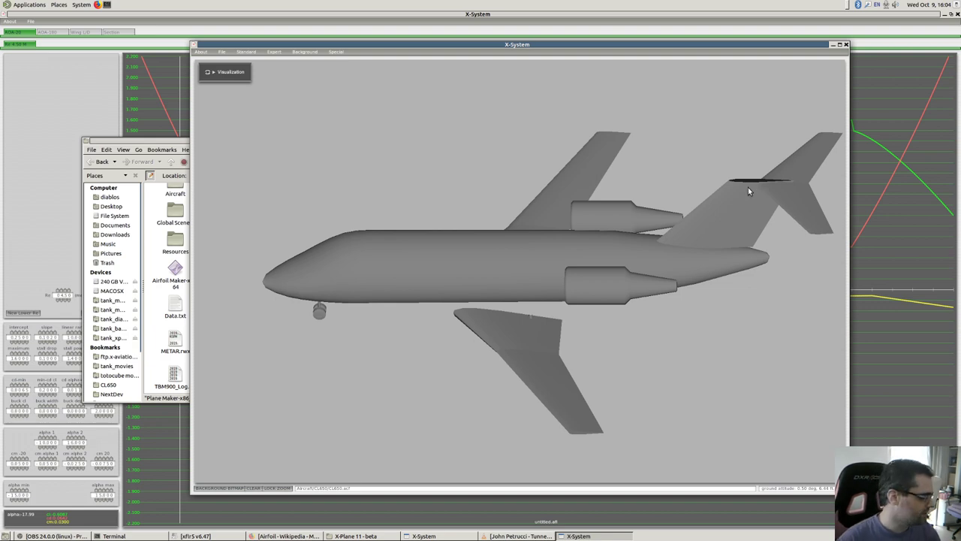
# Switch the aircraft to wireframe display and inspect its wing, nacelle and tail meshes from front, side and raised angles
pyautogui.press('Right')
pyautogui.press('space')
pyautogui.press('Left')
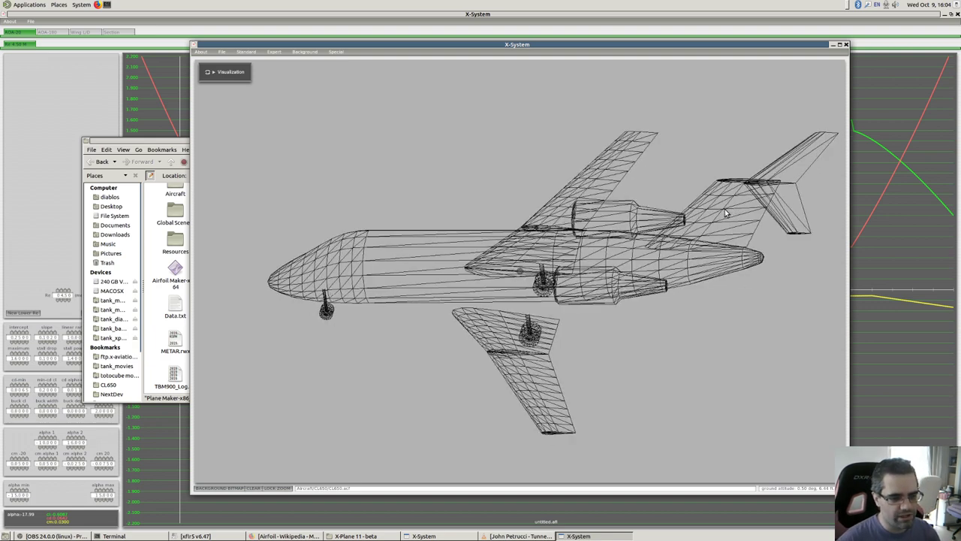
pyautogui.moveTo(635, 316); pyautogui.dragTo(548, 181)
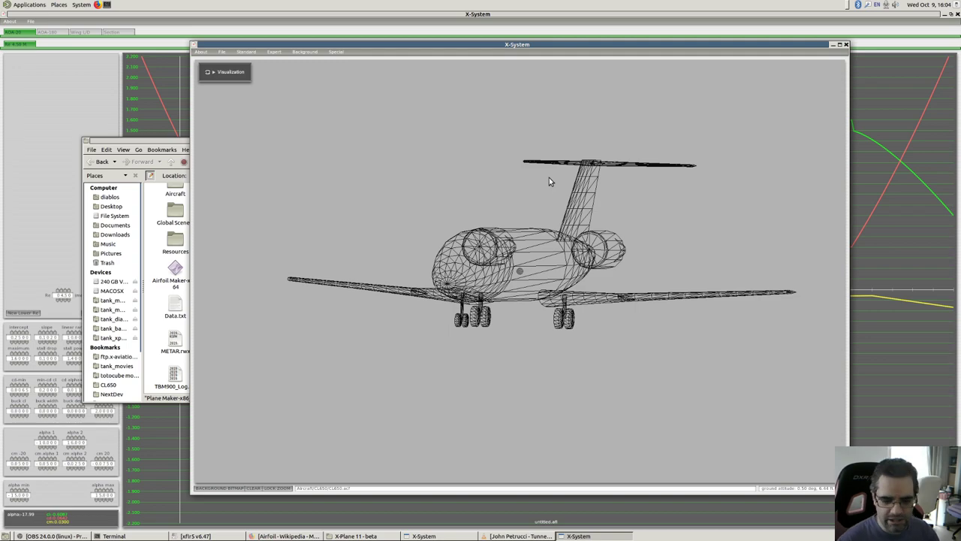
pyautogui.press('Right')
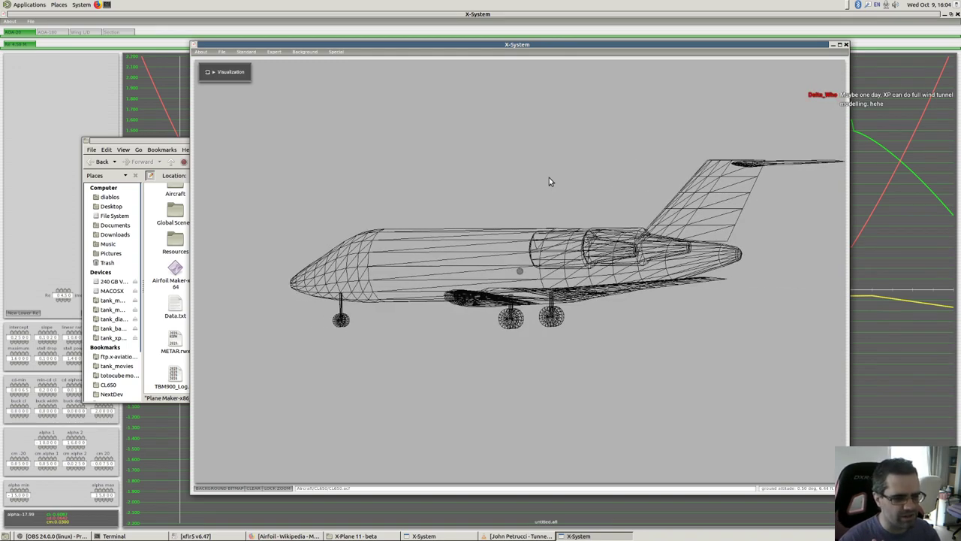
pyautogui.press('Down')
pyautogui.press('Up')
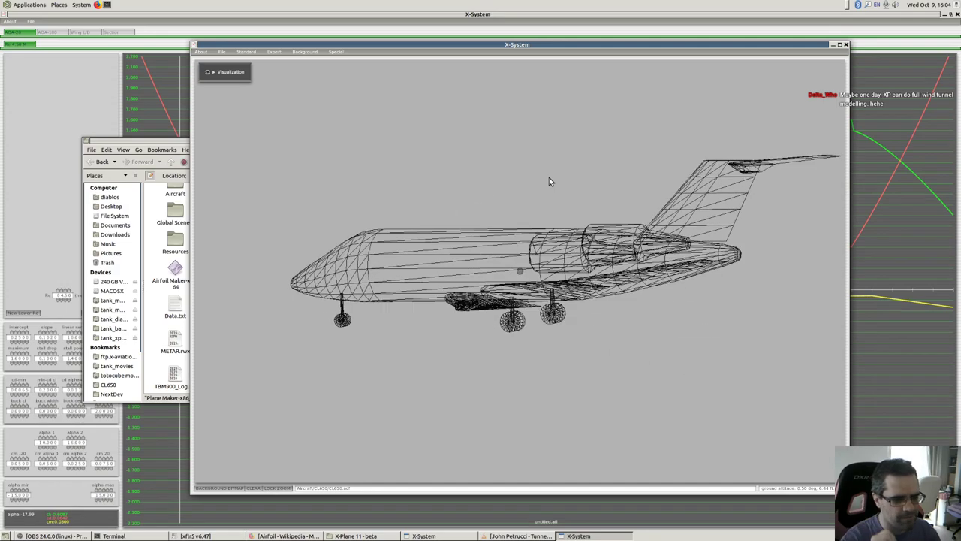
pyautogui.press('Up')
pyautogui.press('Right')
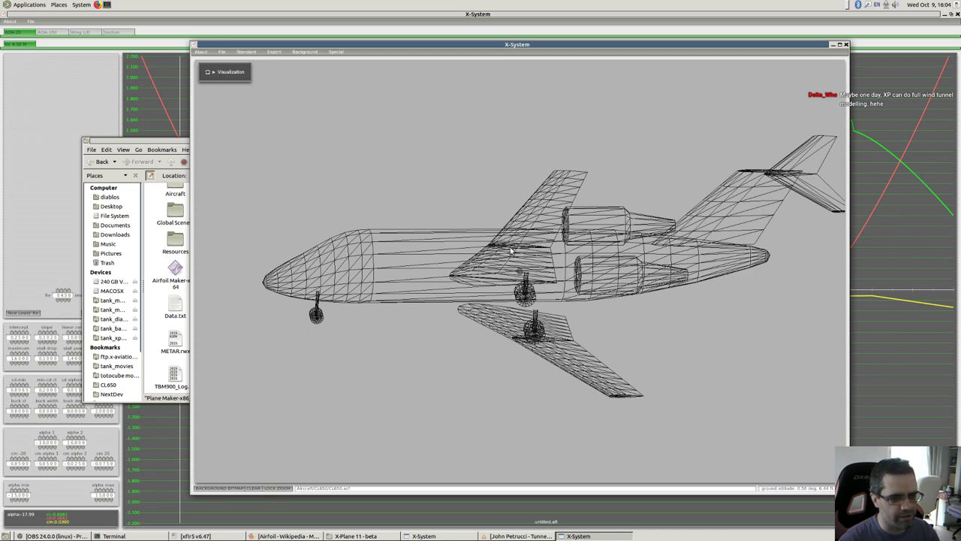
pyautogui.press('Left')
pyautogui.press('Right')
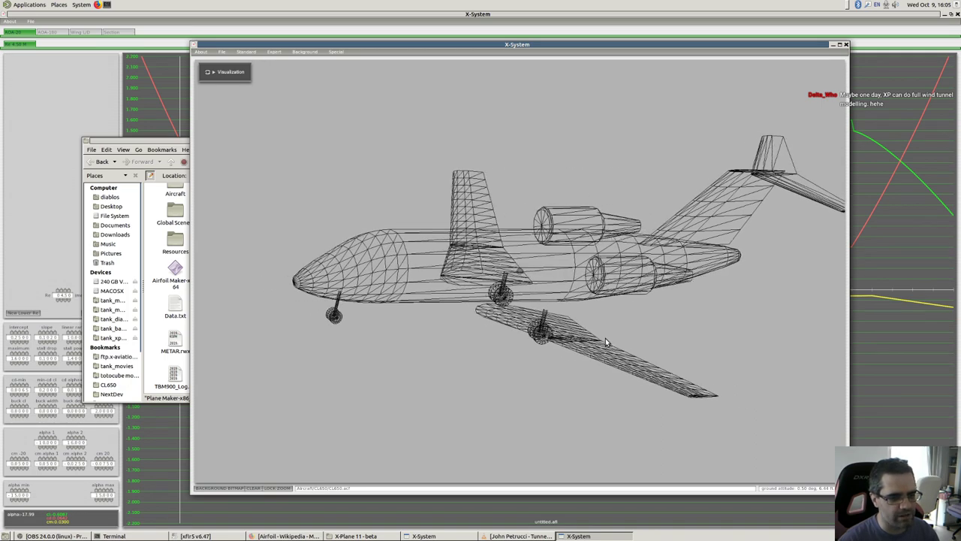
pyautogui.press('Left')
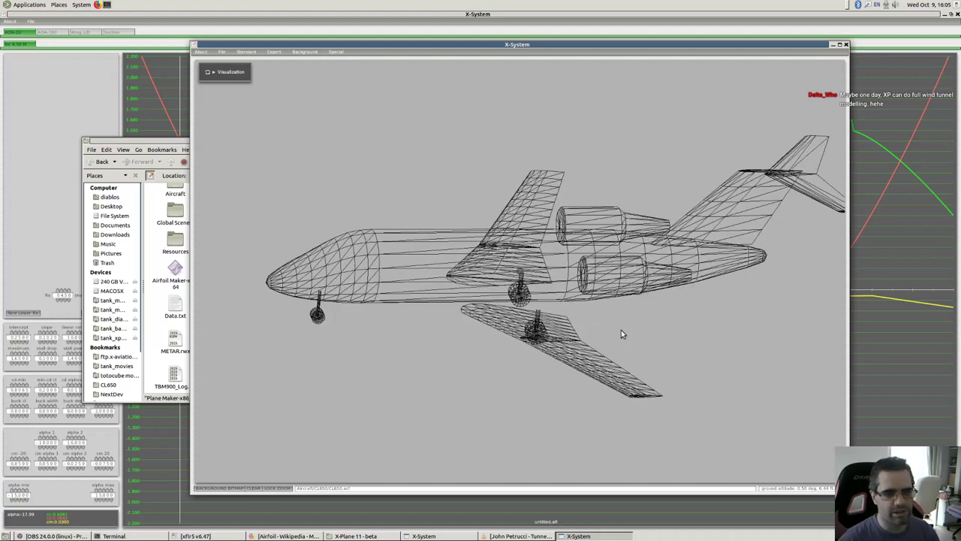
# Compare the wireframe wings and fuselage from a nearly level side view and a steep overhead view
pyautogui.press('Down')
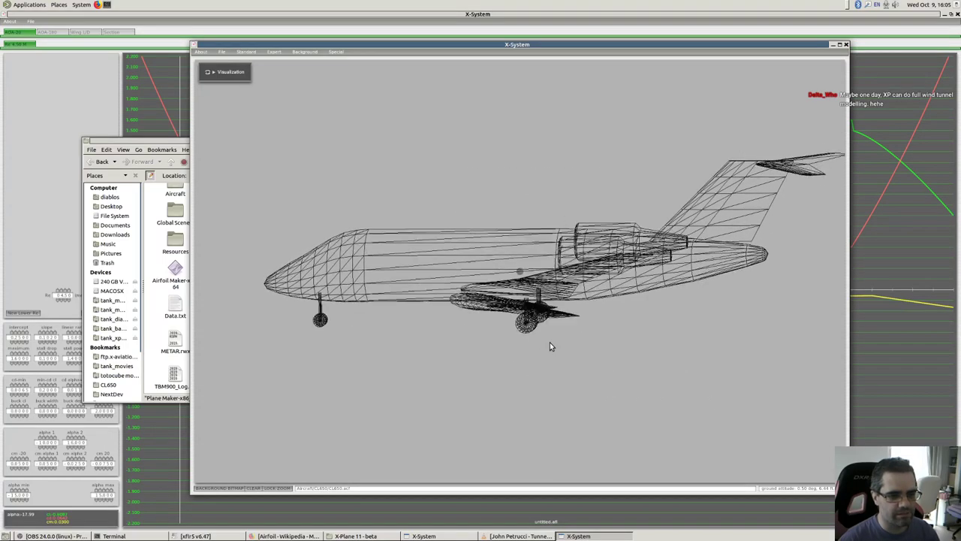
pyautogui.press('Up')
pyautogui.press('Up')
pyautogui.press('Up')
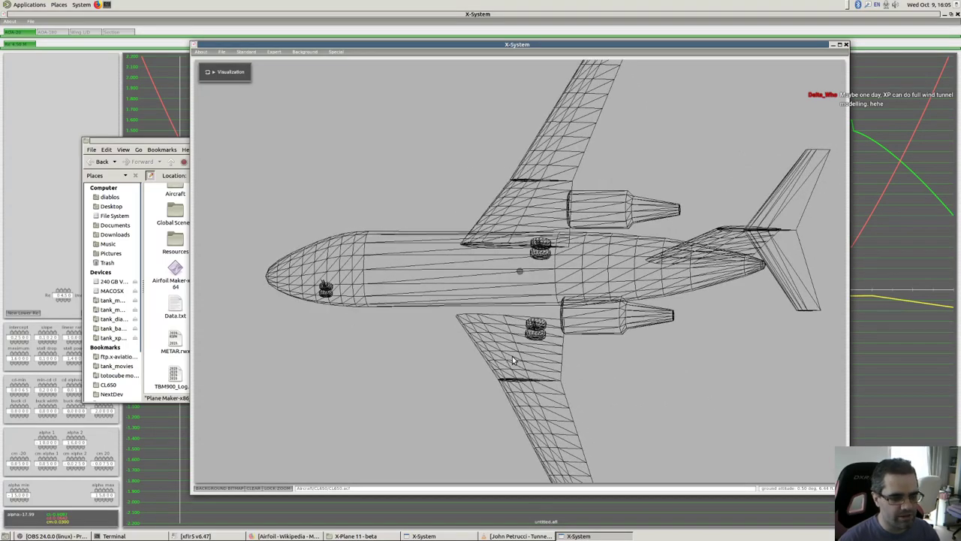
pyautogui.press('Down')
pyautogui.press('Down')
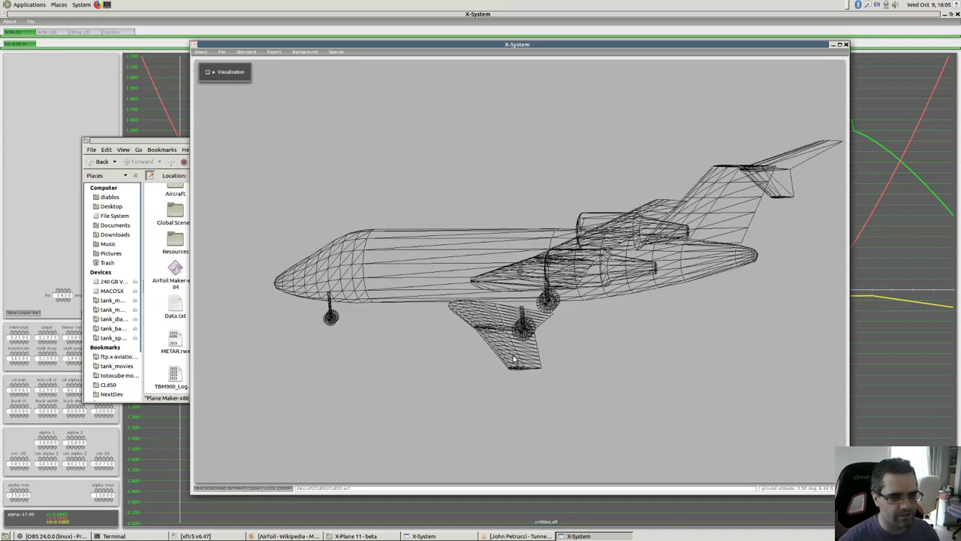
# Check the wings and fuselage with solid shading from level and raised side angles, and return the aircraft to wireframe display
pyautogui.press('space')
pyautogui.press('Up')
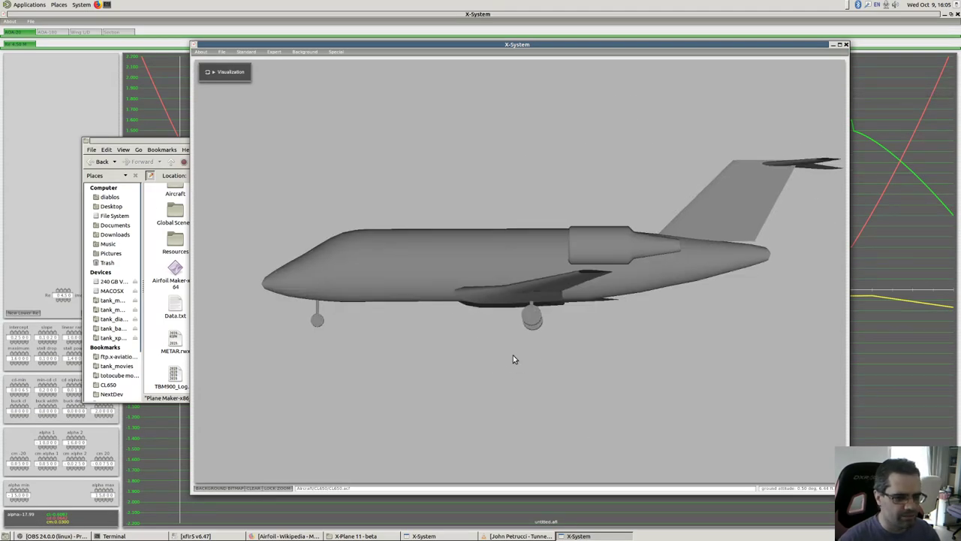
pyautogui.press('Up')
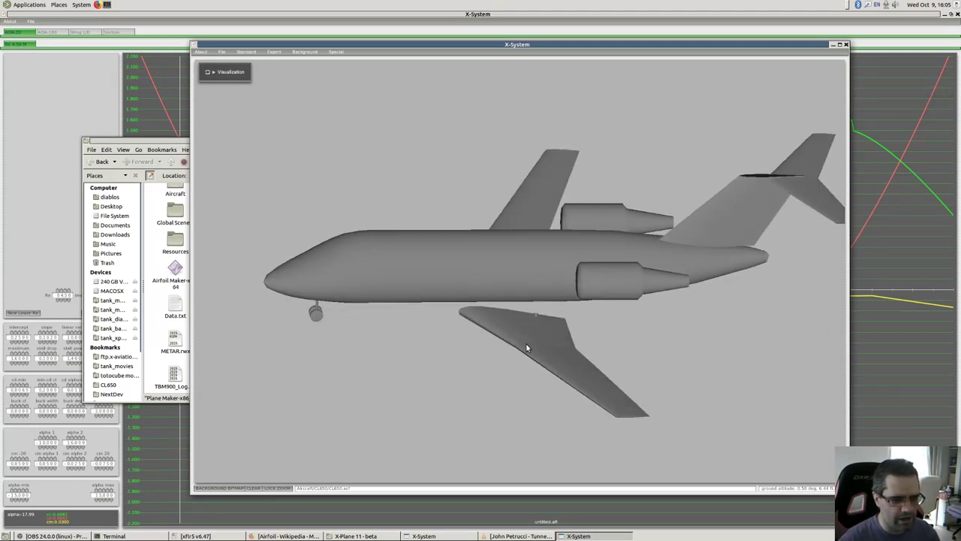
pyautogui.press('space')
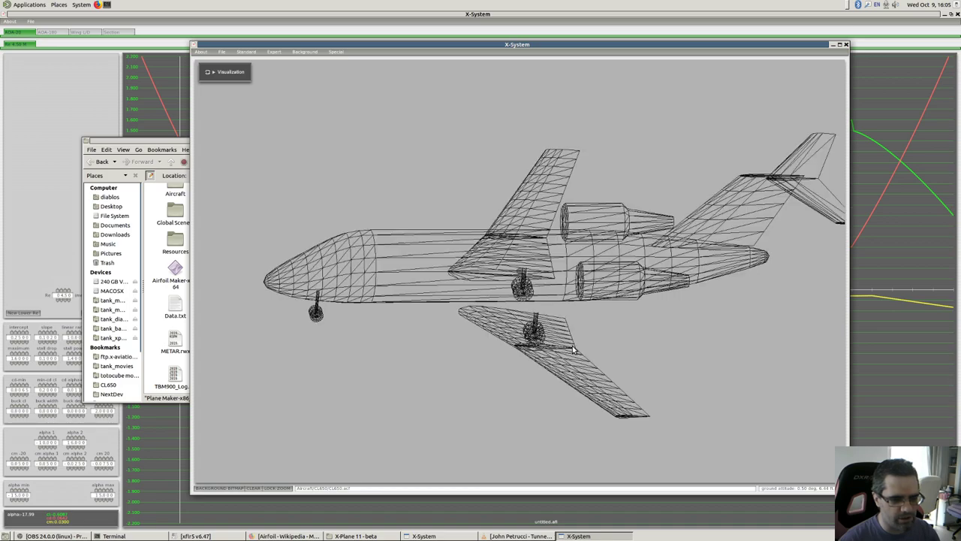
# Examine the wireframe wing roots, main landing gear and engine nacelles in close-up from several angles
pyautogui.press('=')
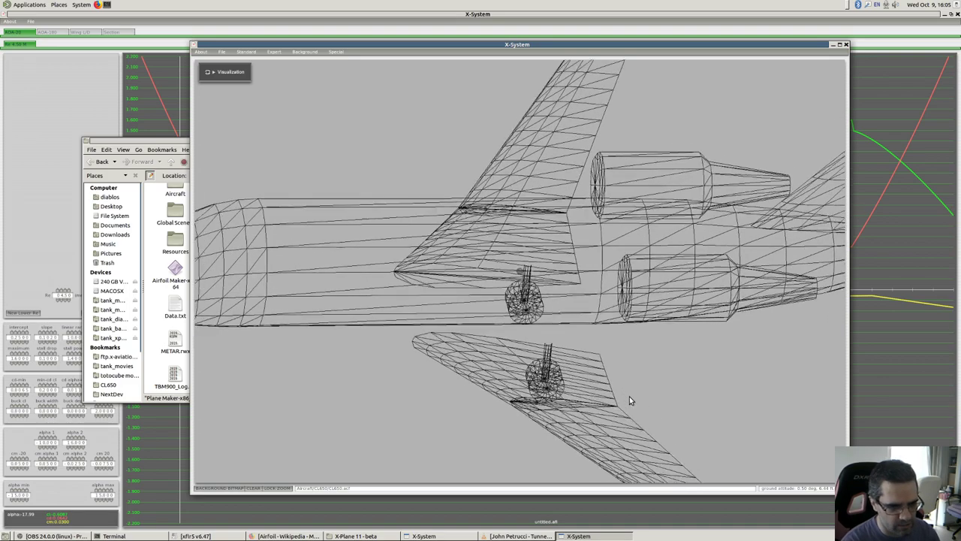
pyautogui.press('Down')
pyautogui.press('Left')
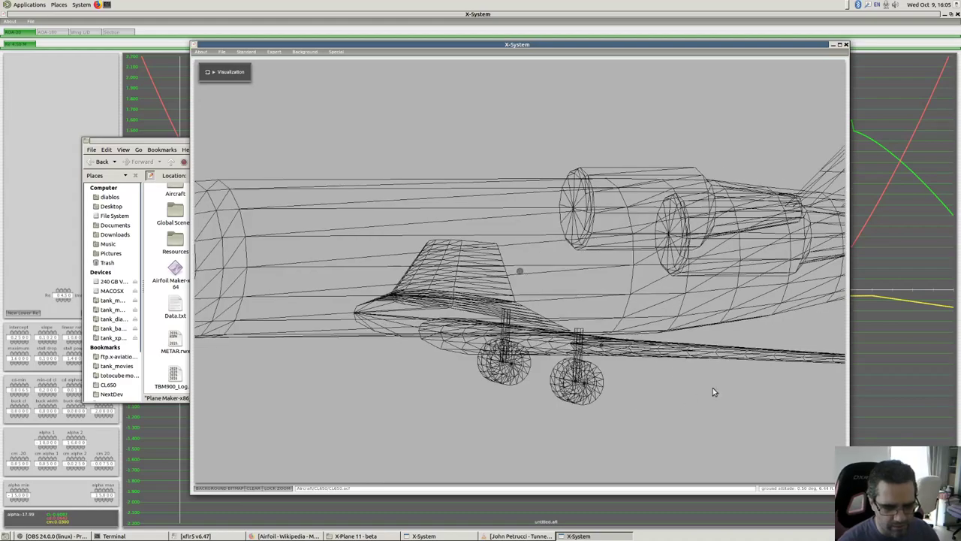
pyautogui.press('Right')
pyautogui.press('Down')
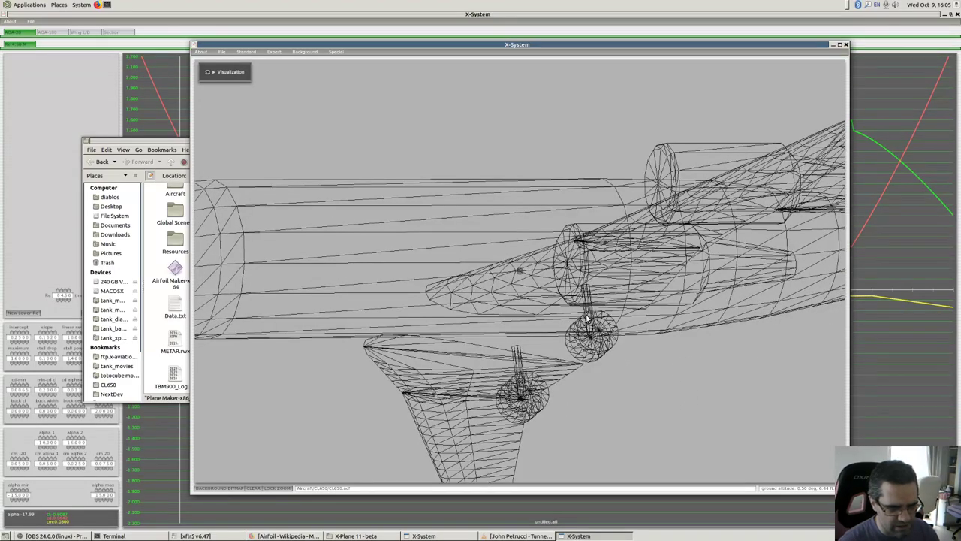
pyautogui.press('Up')
# Switch the close-up to solid shading and inspect where the wing sits relative to the lower fuselage
pyautogui.press('space')
pyautogui.press('Right')
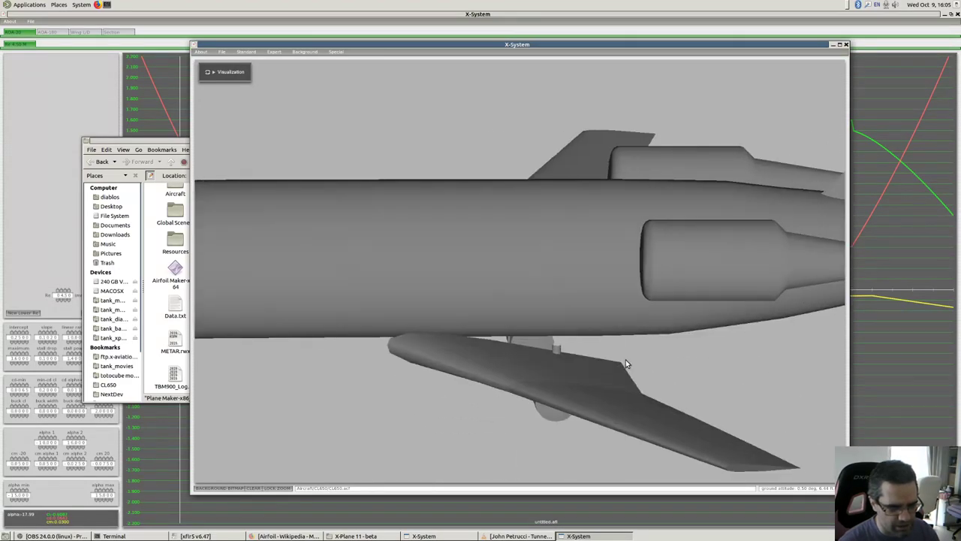
pyautogui.press('Up')
pyautogui.press('Right')
pyautogui.press('Up')
pyautogui.press('Down')
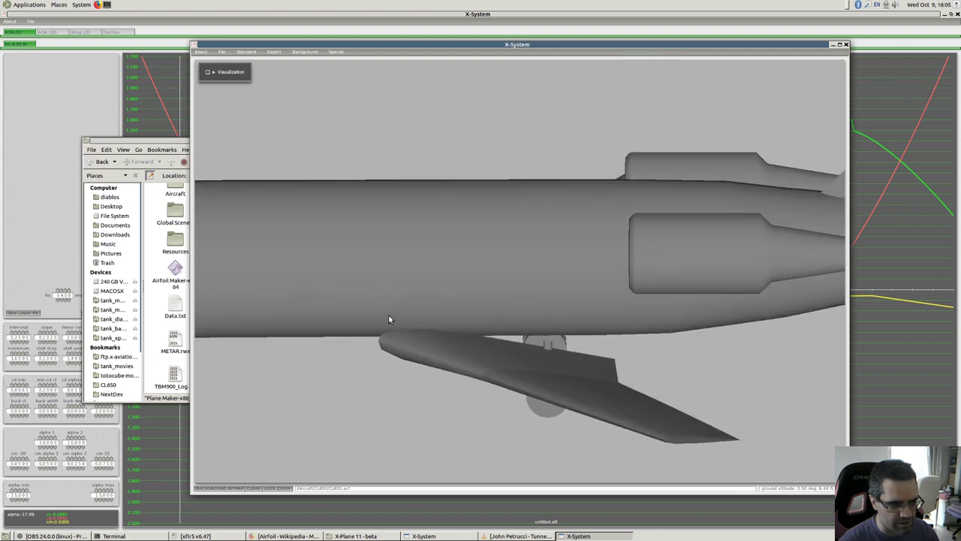
pyautogui.press('Up')
pyautogui.press('Up')
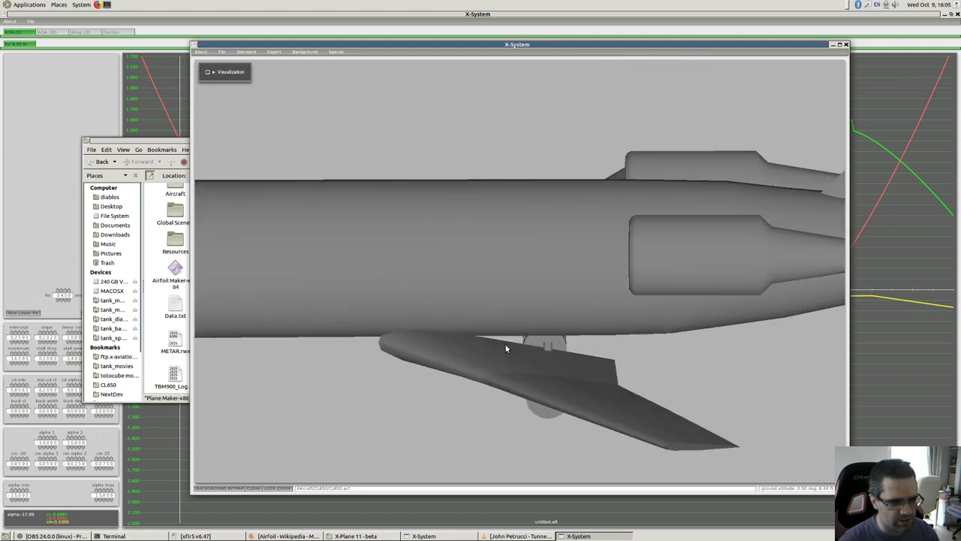
pyautogui.press('Up')
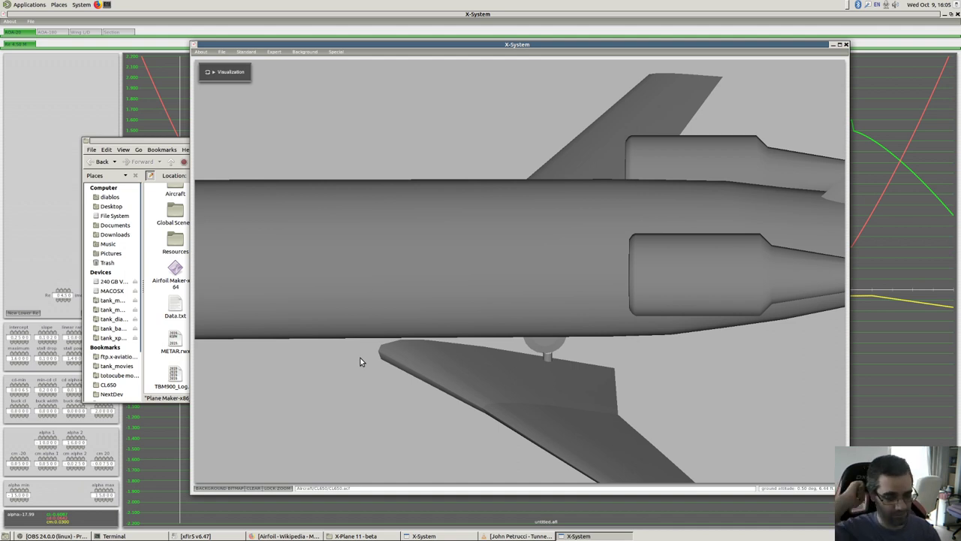
# Examine the whole shaded aircraft in side profile and from above, including its wings, nacelles and tail
pyautogui.press('Down')
pyautogui.press('Down')
pyautogui.press('Down')
pyautogui.press('Down')
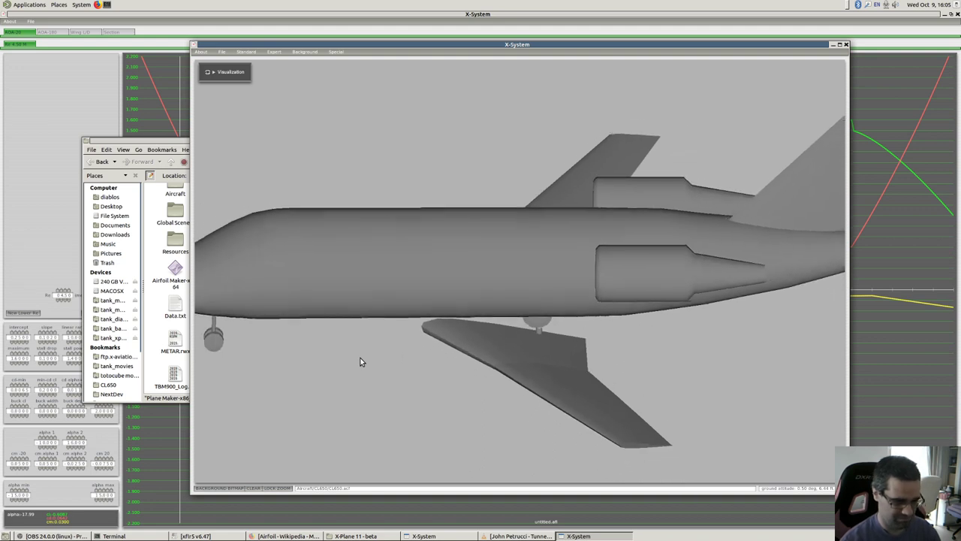
pyautogui.press('-')
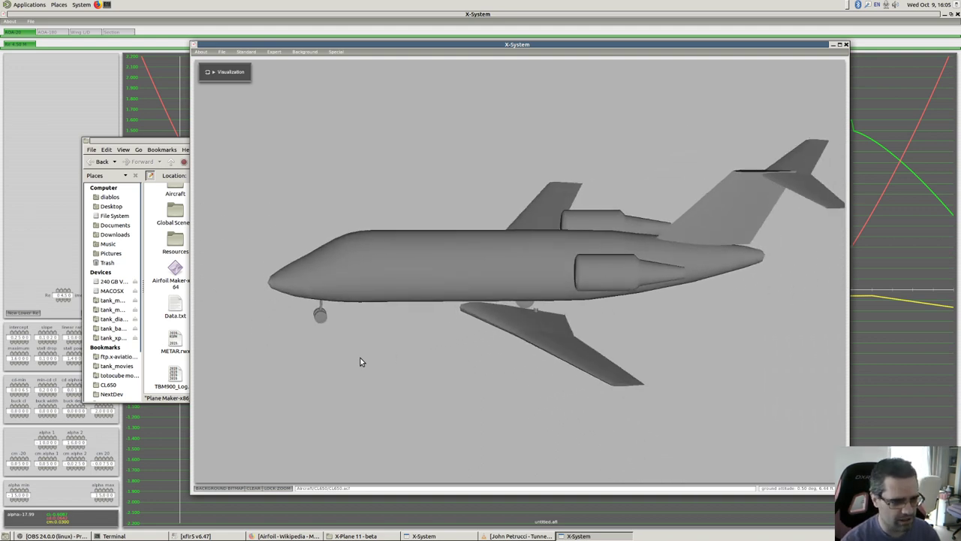
pyautogui.press('Left')
pyautogui.press('w')
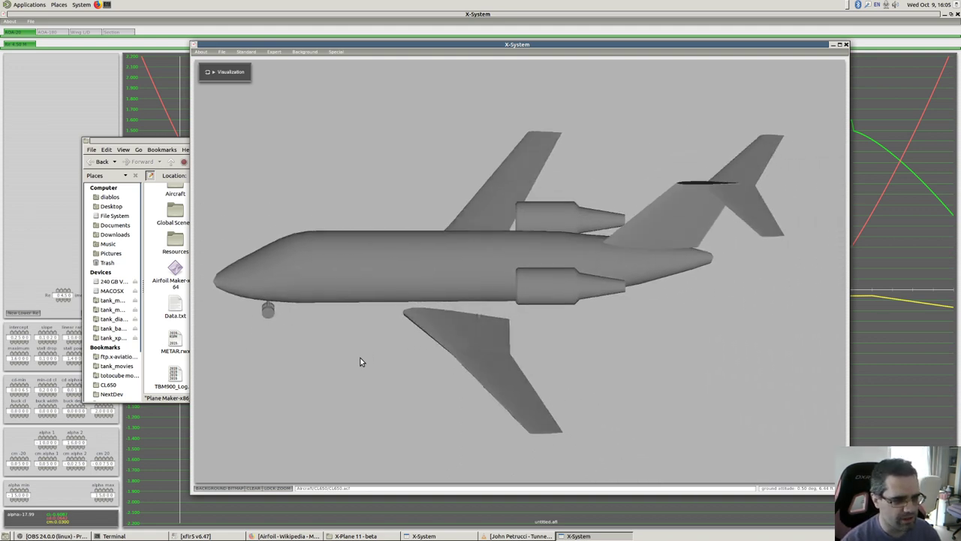
pyautogui.press('s')
pyautogui.press('Down')
pyautogui.press('Down')
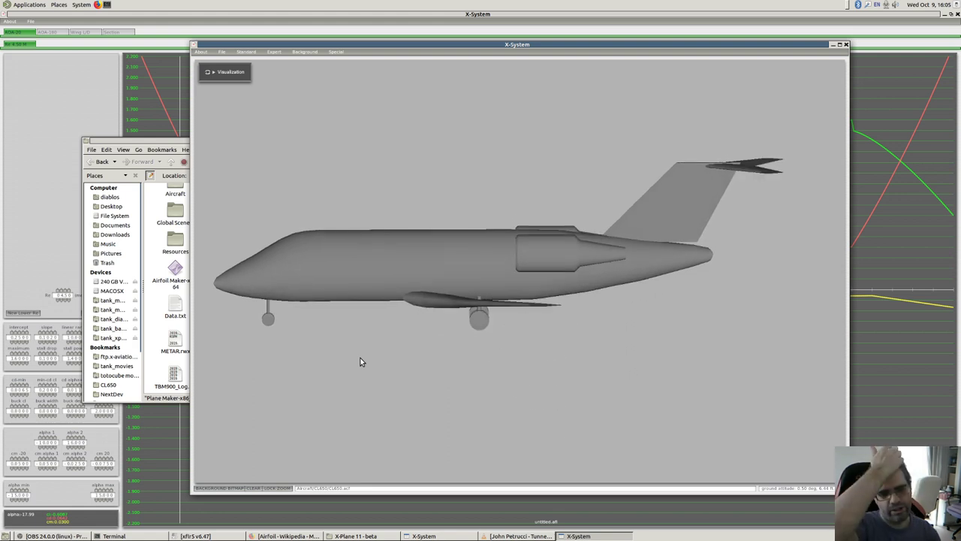
pyautogui.press('Down')
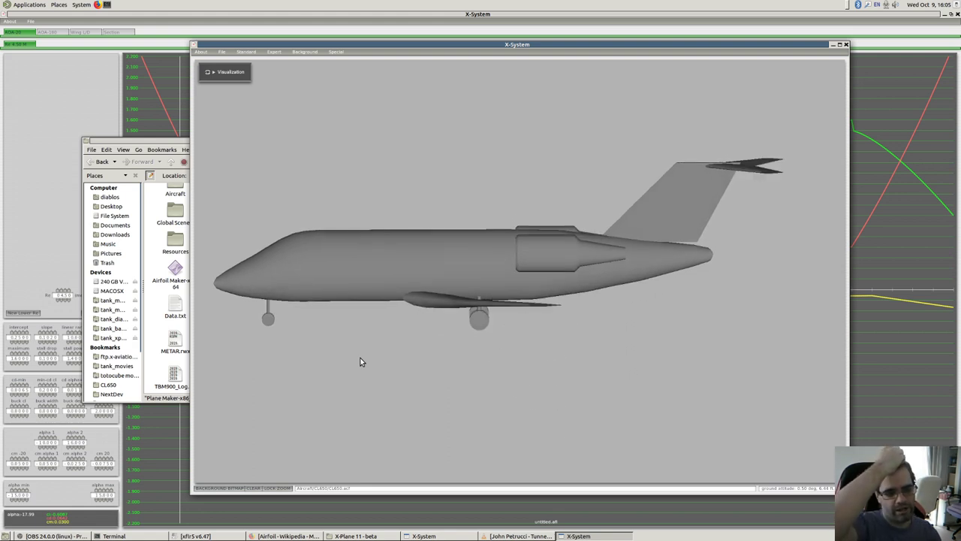
pyautogui.press('Up')
pyautogui.press('Up')
pyautogui.press('Up')
pyautogui.press('Up')
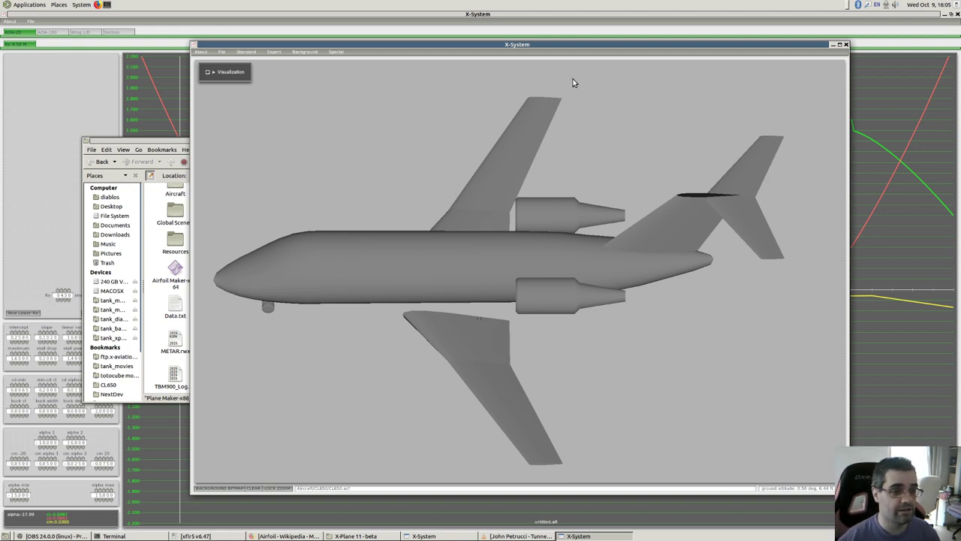
# Show the aircraft with moving controls and examine the control surfaces and landing gear in motion from above and from the side
pyautogui.click(304, 53)
pyautogui.moveTo(335, 52)
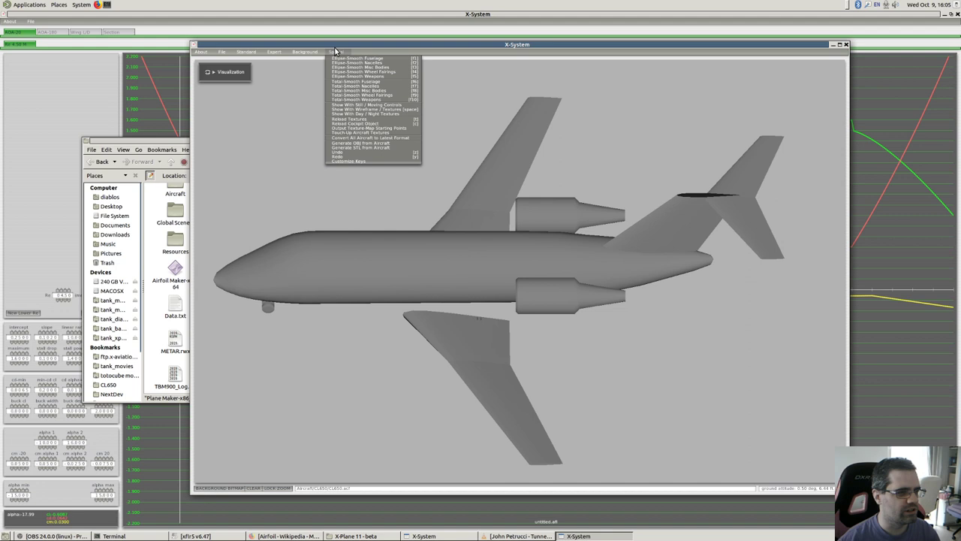
pyautogui.click(357, 106)
pyautogui.press('Up')
pyautogui.press('Up')
pyautogui.press('Up')
pyautogui.press('Down')
pyautogui.press('Down')
pyautogui.press('Down')
pyautogui.press('Down')
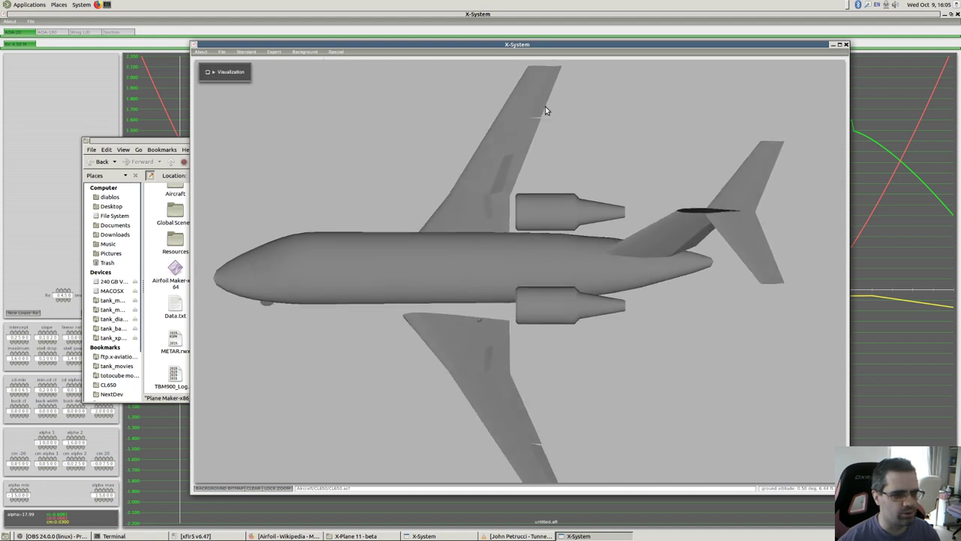
pyautogui.press('Down')
pyautogui.press('Down')
pyautogui.press('Down')
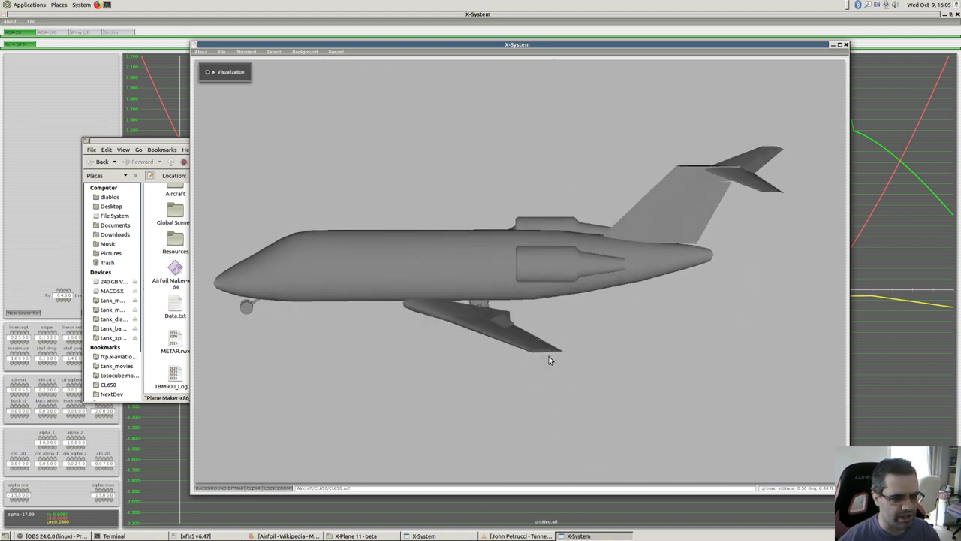
pyautogui.press('Up')
pyautogui.press('Up')
pyautogui.press('Up')
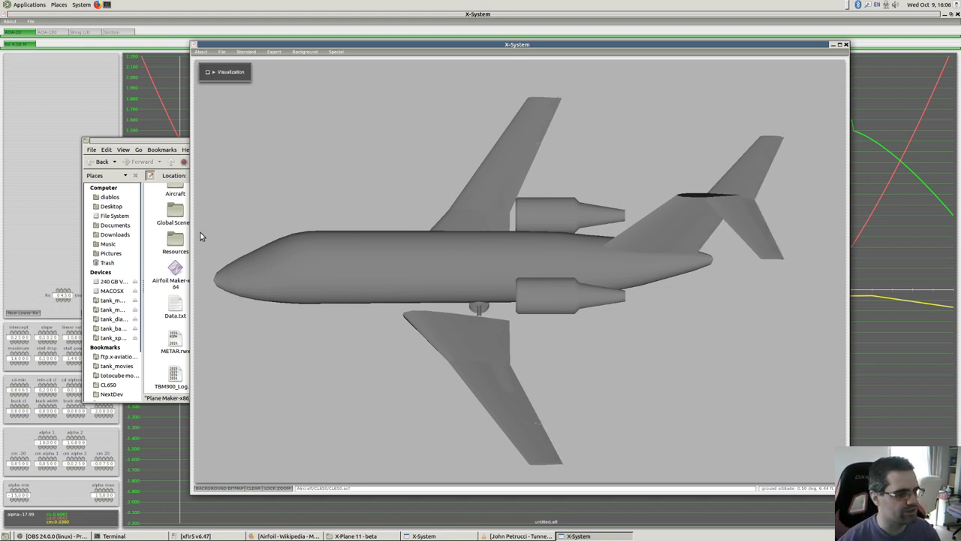
# Minimize the X-Plane 11 - beta folder window, set the aircraft back to still controls, and reveal the airfoil plot
pyautogui.click(160, 245)
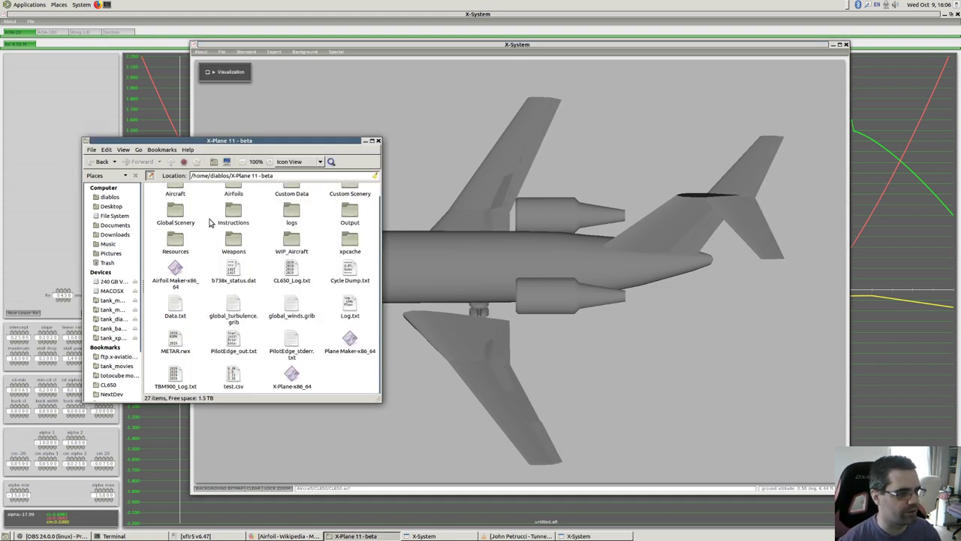
pyautogui.click(366, 140)
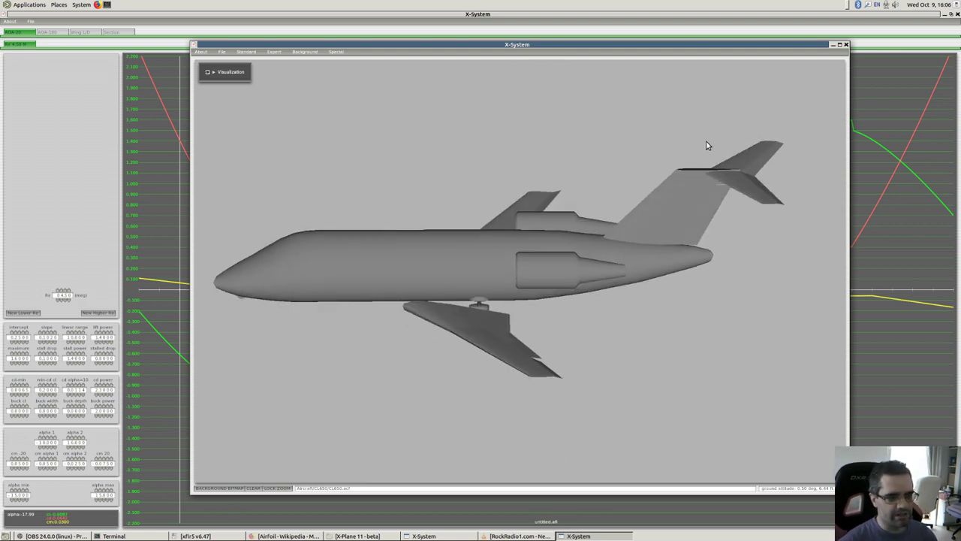
pyautogui.click(297, 53)
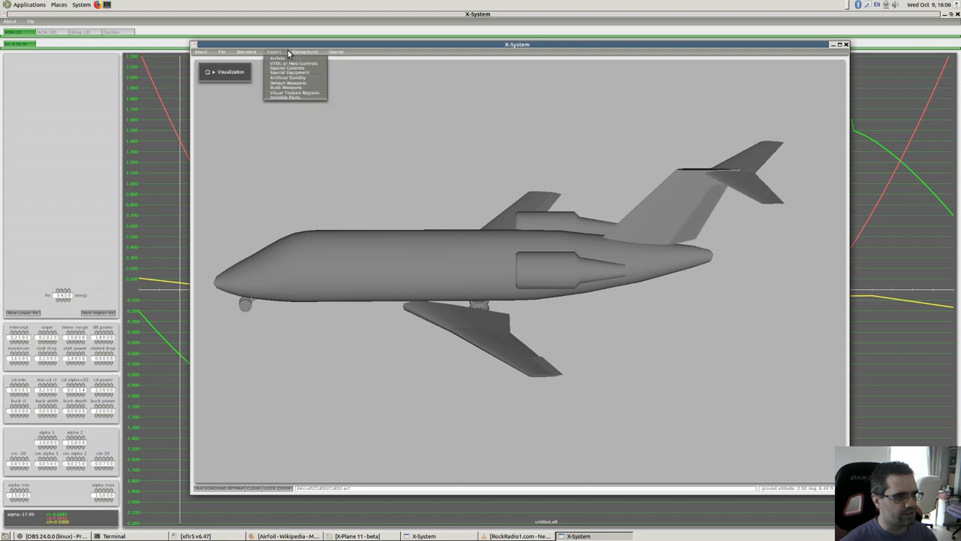
pyautogui.moveTo(335, 52)
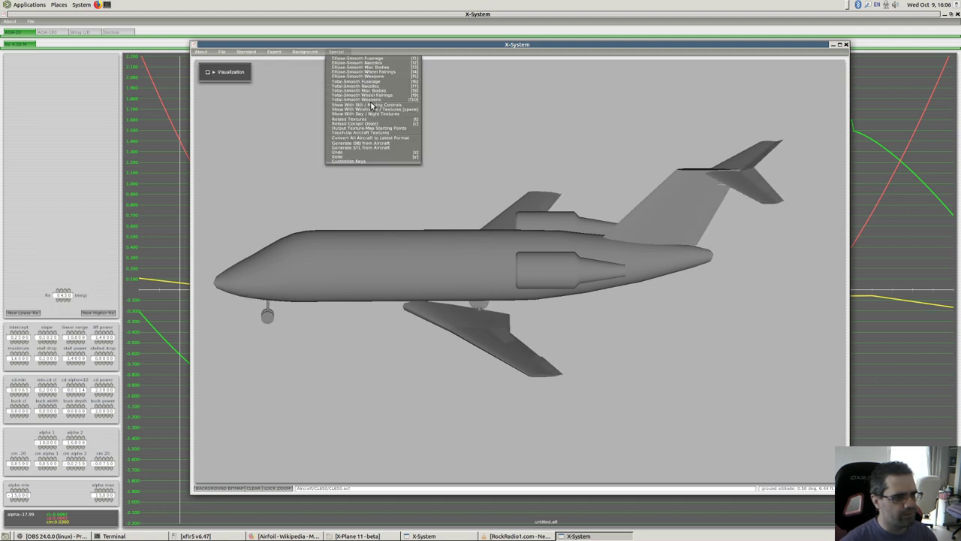
pyautogui.click(370, 106)
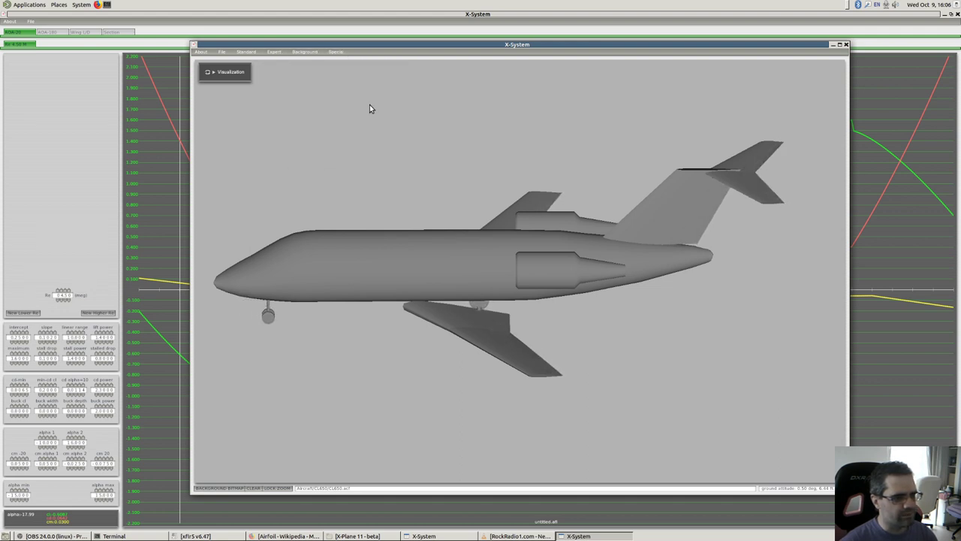
pyautogui.click(832, 45)
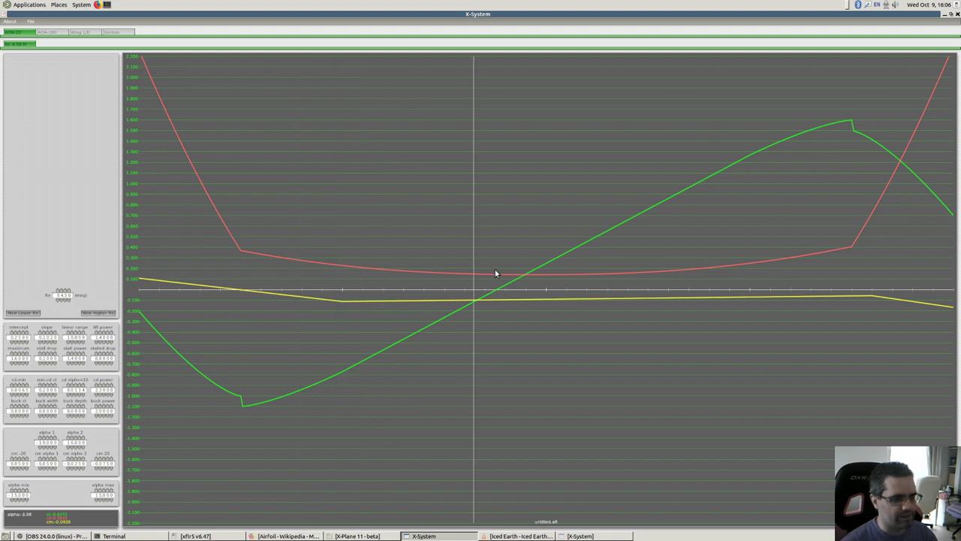
# Return to Plane Maker and view the airfoil files assigned to the wings and stabilizers
pyautogui.click(578, 535)
pyautogui.click(276, 55)
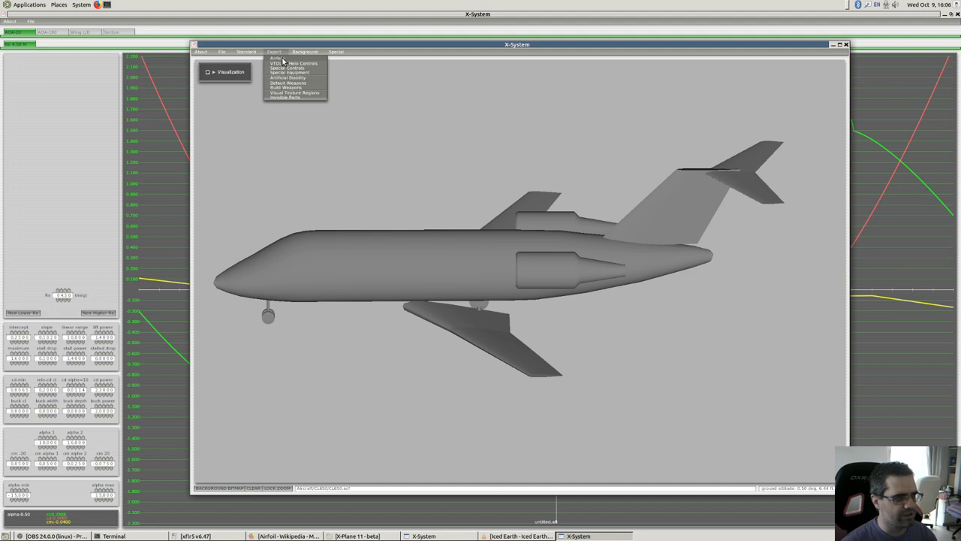
pyautogui.click(283, 59)
pyautogui.click(241, 150)
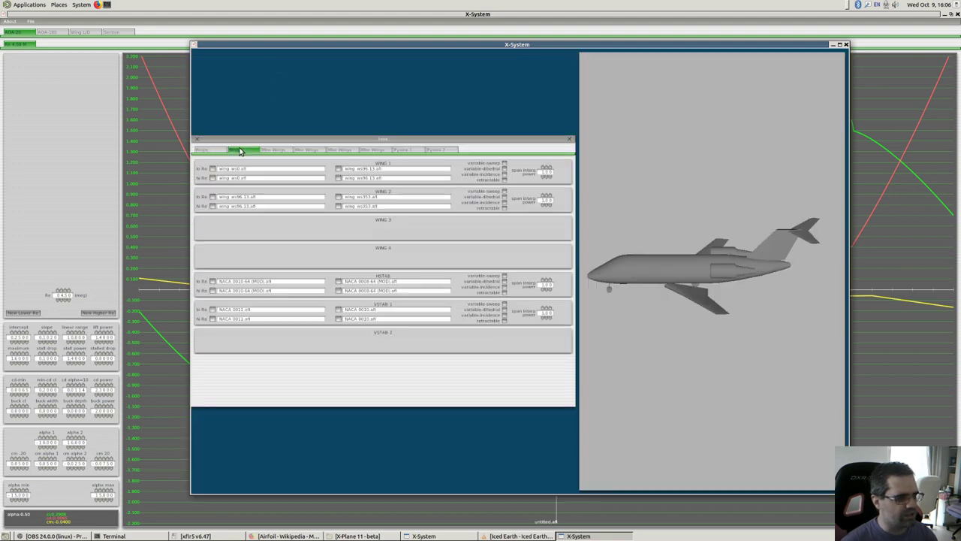
# Browse the CL650 airfoils folder from Wing 1's root airfoil setting, then cancel the selection and leave the airfoil settings
pyautogui.click(212, 169)
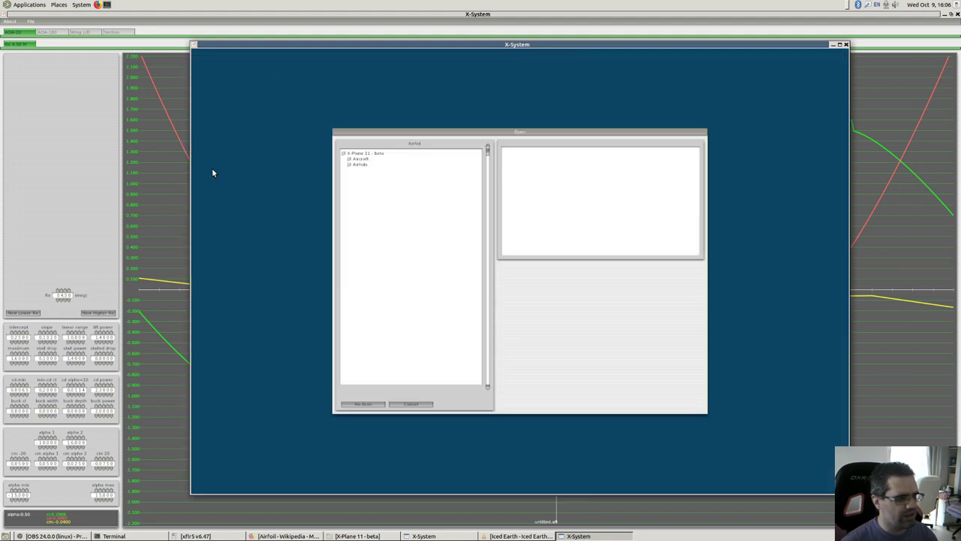
pyautogui.click(349, 159)
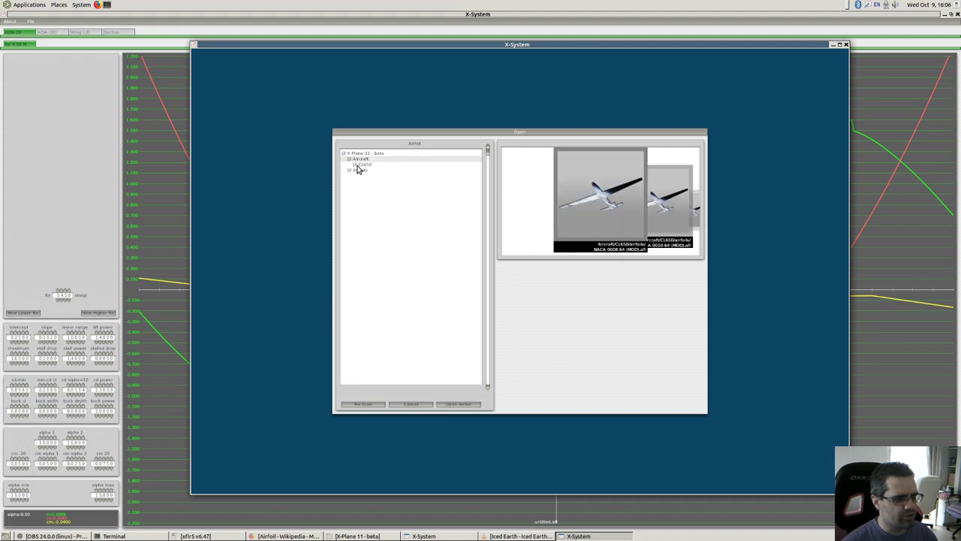
pyautogui.click(358, 166)
pyautogui.click(361, 172)
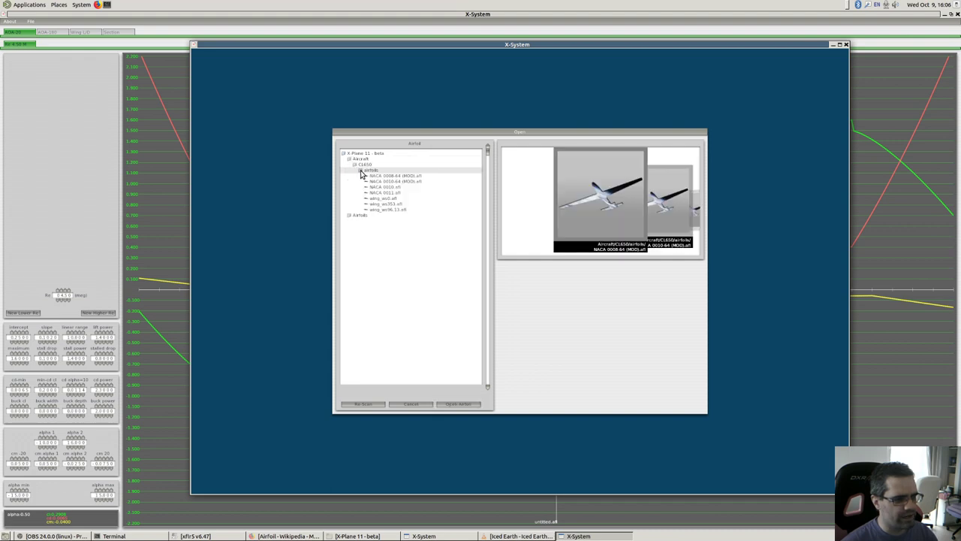
pyautogui.click(420, 406)
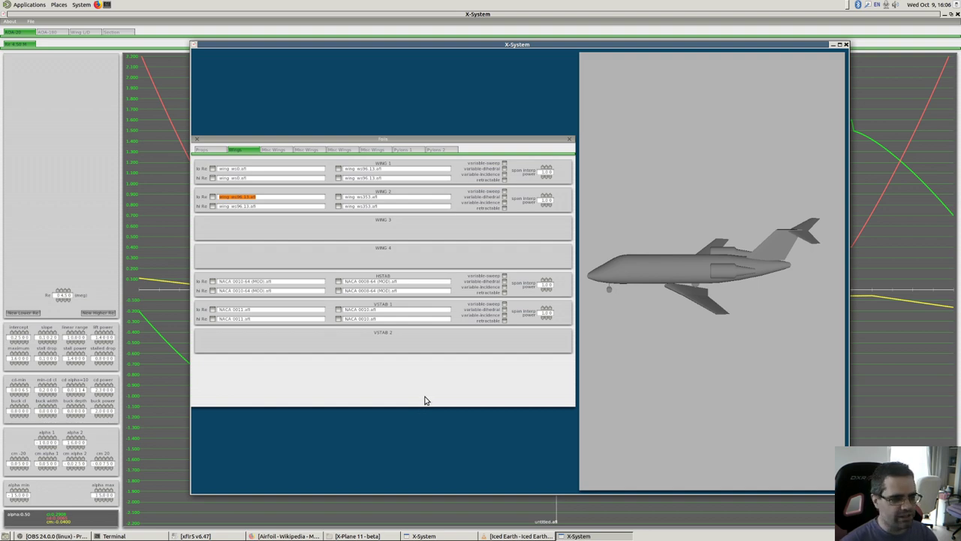
pyautogui.press('Escape')
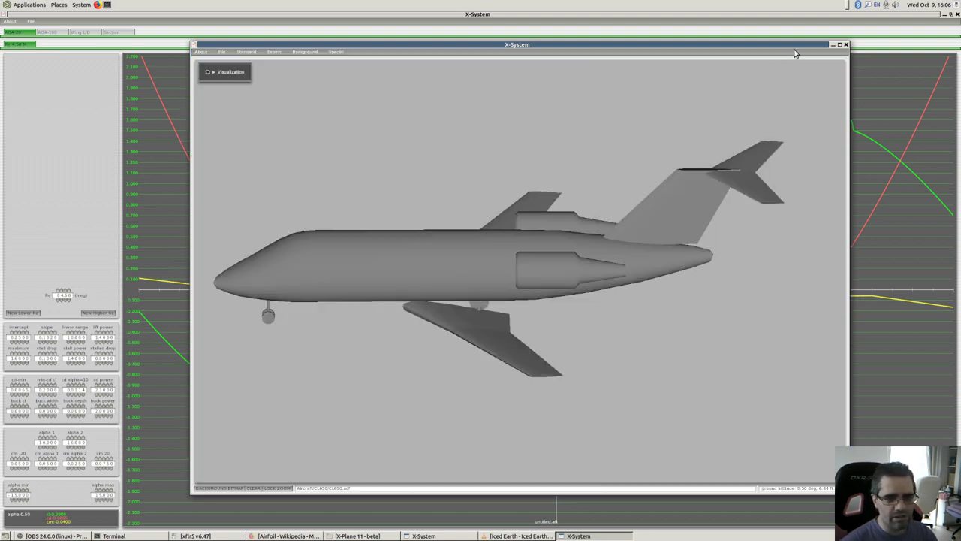
# Minimize Plane Maker, switch to Firefox and find "lift" in the Wikipedia Airfoil article
pyautogui.click(833, 45)
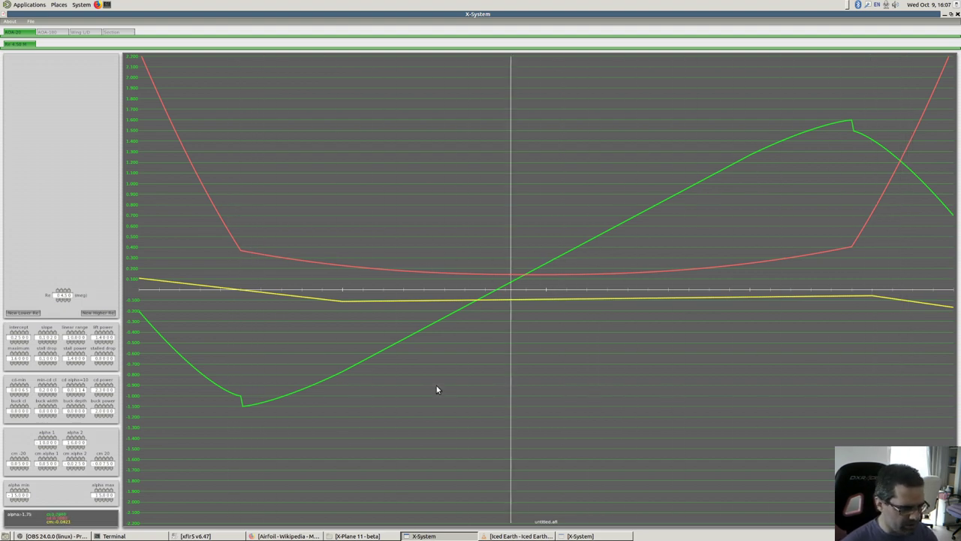
pyautogui.click(285, 535)
pyautogui.scroll(-15, 400, 227)
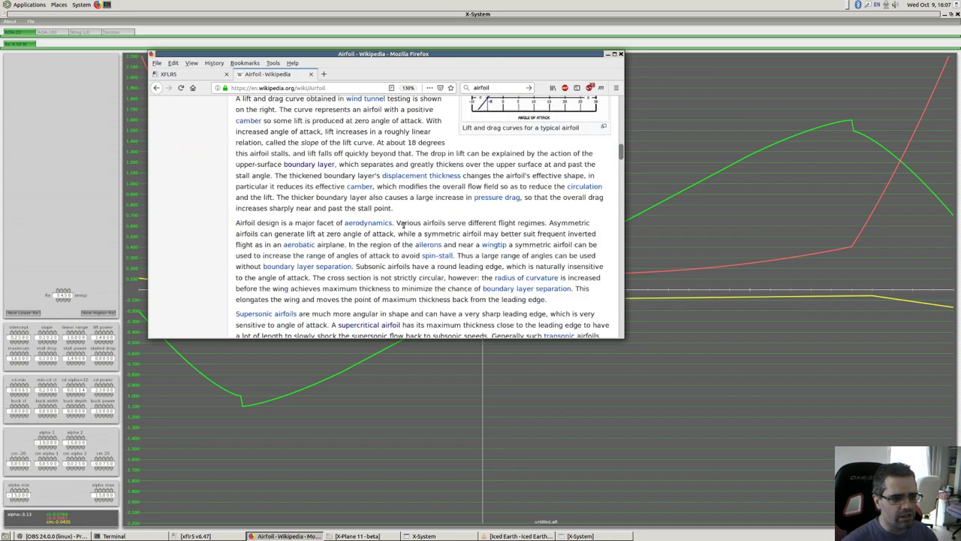
pyautogui.hotkey('ctrl', 'f')
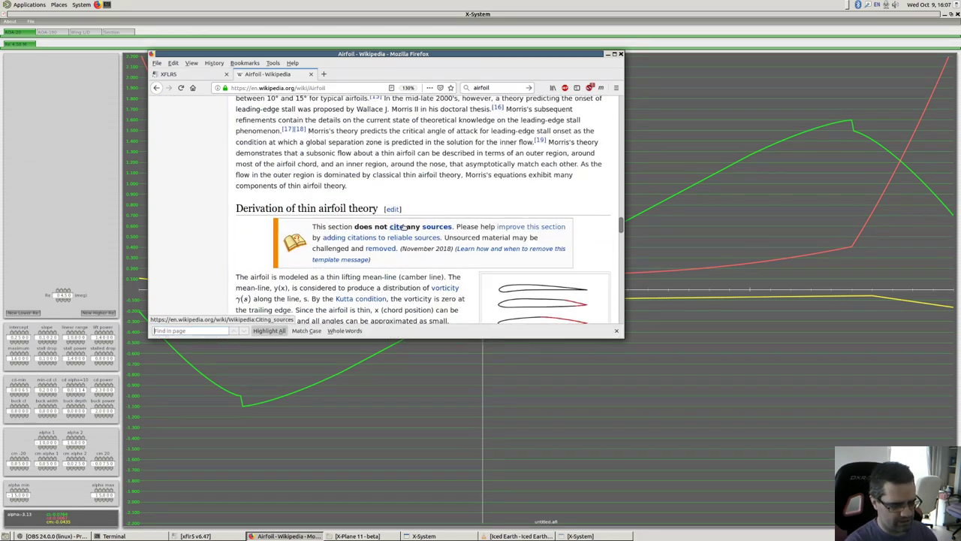
pyautogui.write('lift')
pyautogui.press('Return')
pyautogui.press('Escape')
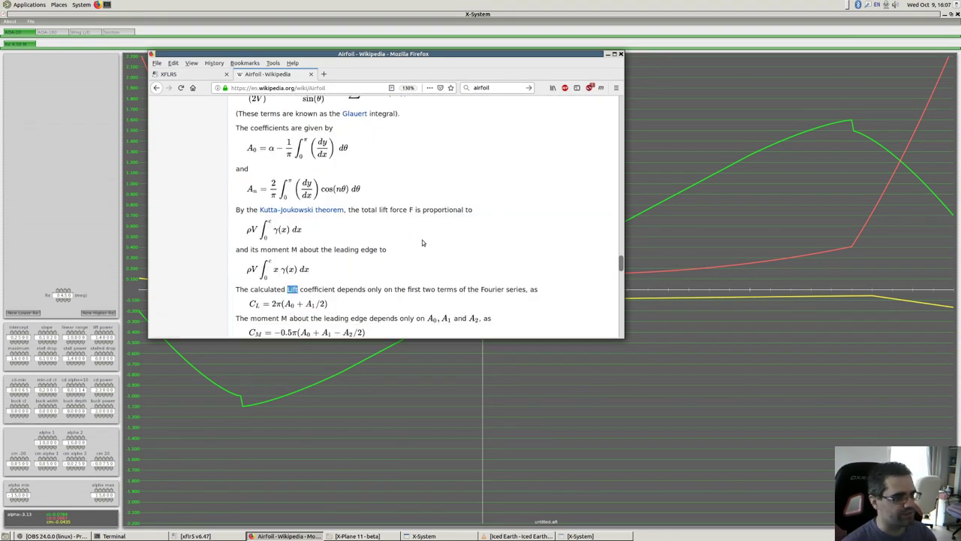
# Read through the thin airfoil theory derivation, looking for the lift and moment coefficient formulas
pyautogui.scroll(5, 422, 240)
pyautogui.scroll(-3, 350, 221)
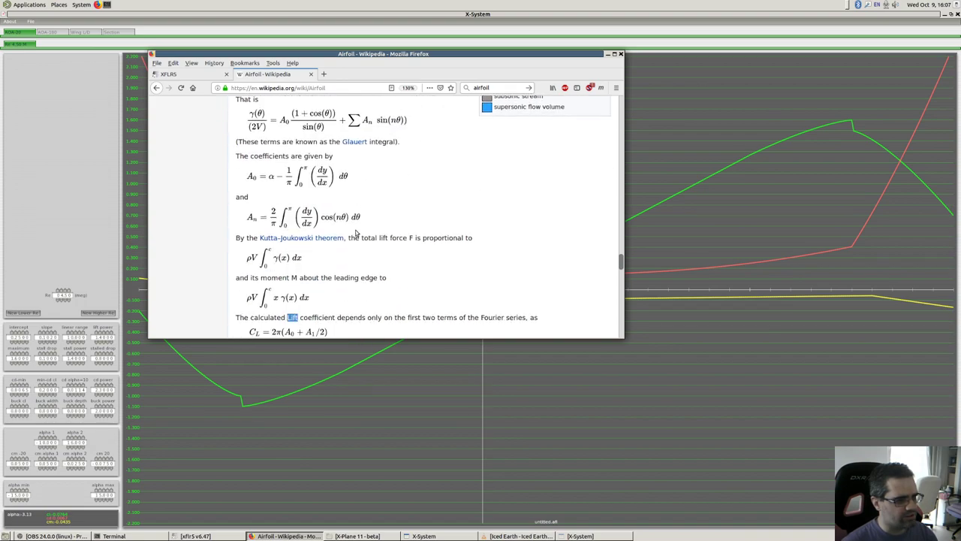
pyautogui.scroll(8, 357, 233)
pyautogui.scroll(-15, 357, 234)
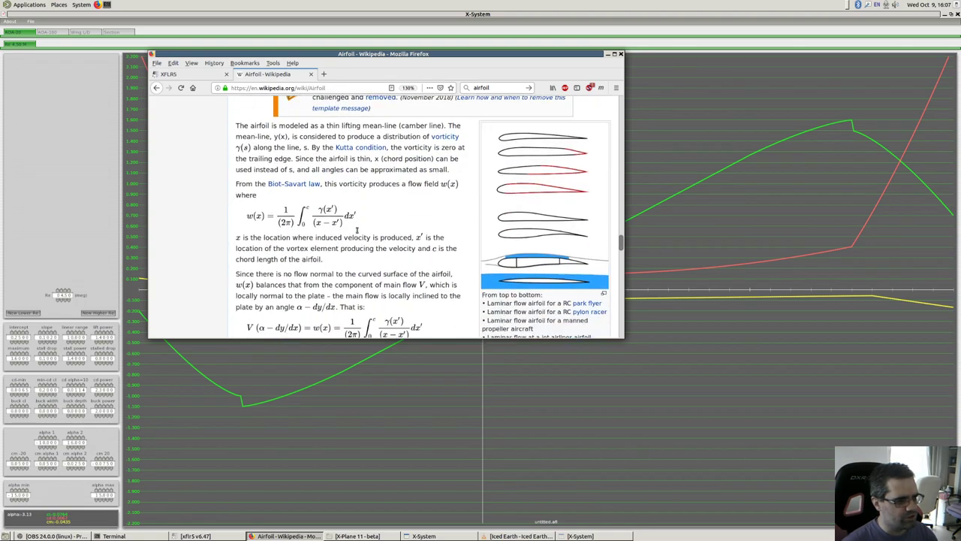
pyautogui.scroll(3, 357, 233)
pyautogui.scroll(2, 358, 233)
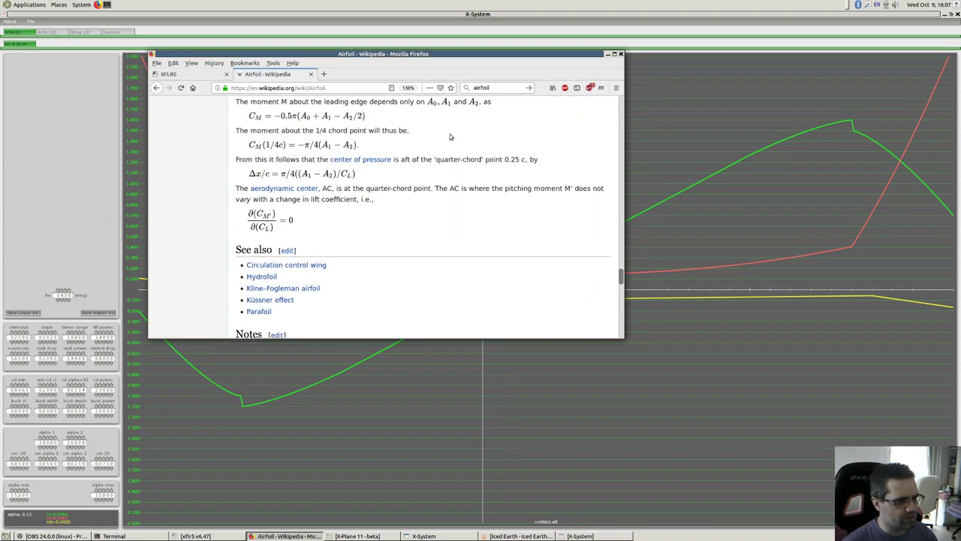
# Search the web for "lift force" in a new tab and open the Wikipedia article on lift
pyautogui.hotkey('ctrl', 't')
pyautogui.hotkey('ctrl', 'k')
pyautogui.write('lift force')
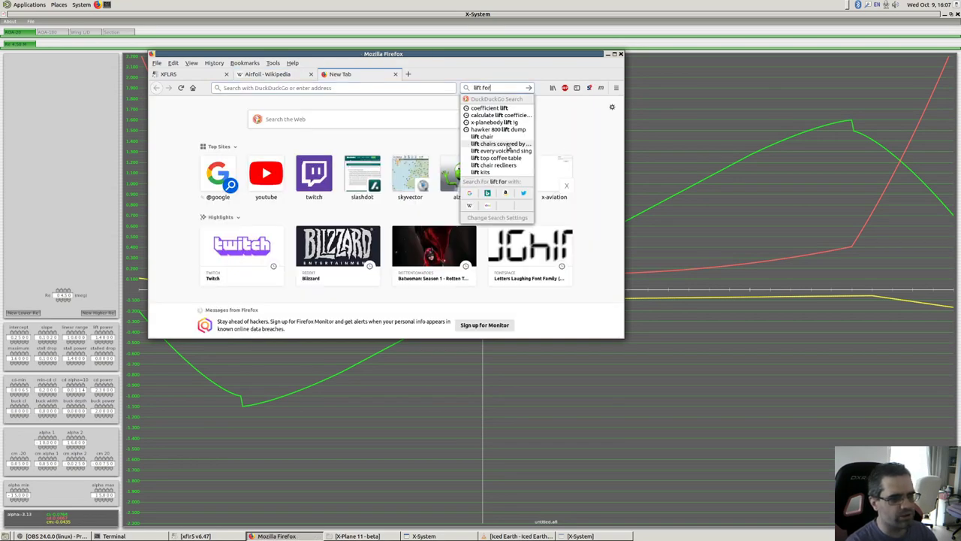
pyautogui.press('Return')
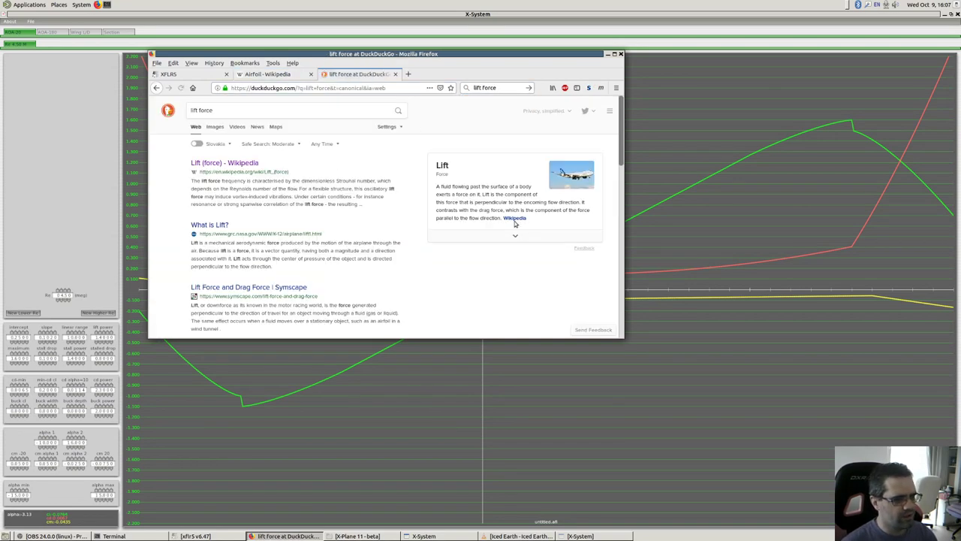
pyautogui.click(515, 218)
# Look through the lift article's contents, pressure differences and equal transit-time sections for the lift formula
pyautogui.scroll(-15, 488, 244)
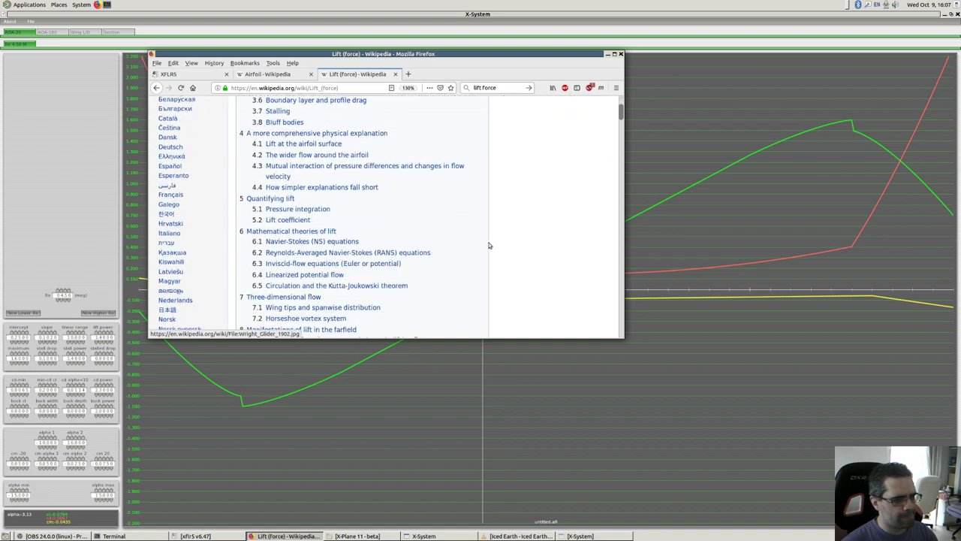
pyautogui.scroll(-20, 488, 244)
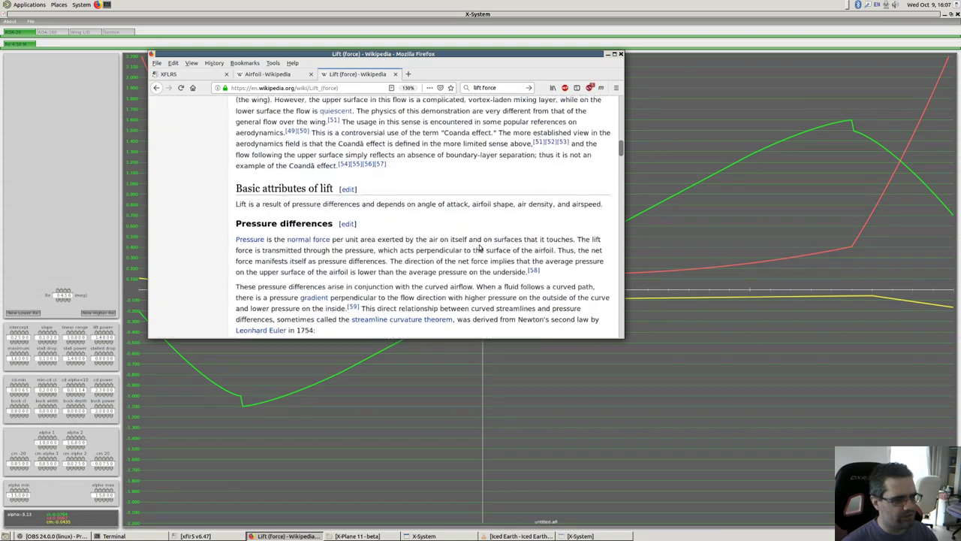
pyautogui.scroll(10, 480, 244)
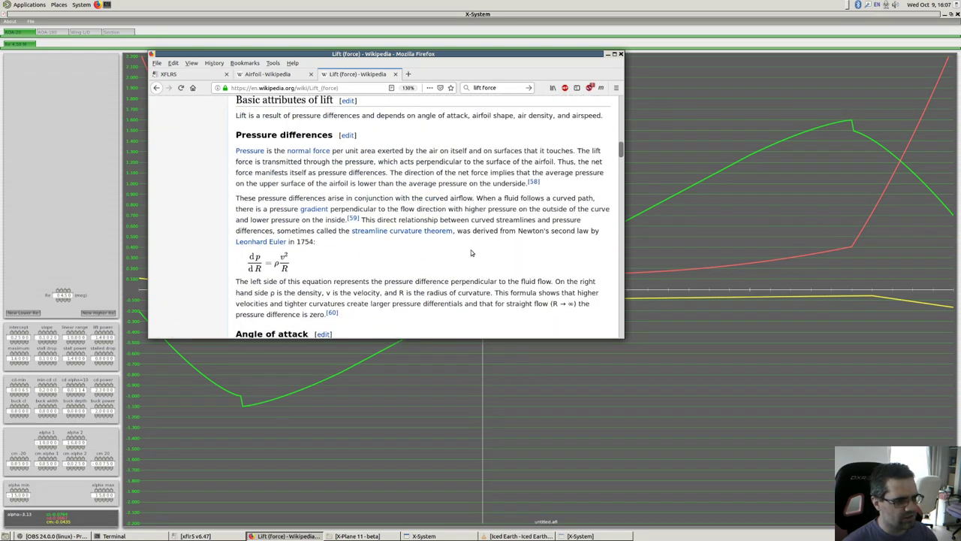
pyautogui.scroll(15, 431, 270)
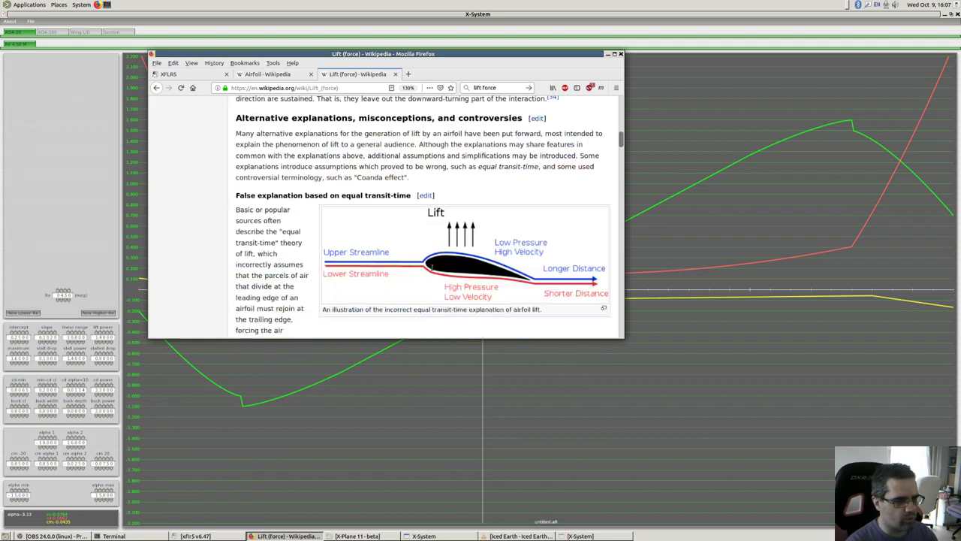
pyautogui.scroll(-8, 432, 269)
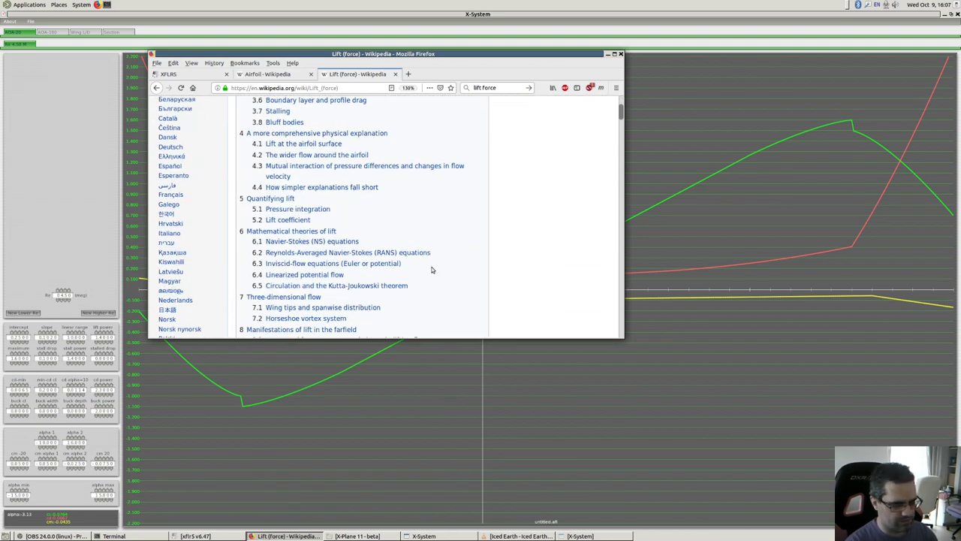
# Find "coeffic" on the page, jump to the Lift coefficient section and enlarge the text
pyautogui.hotkey('ctrl', 'f')
pyautogui.write('coeffic')
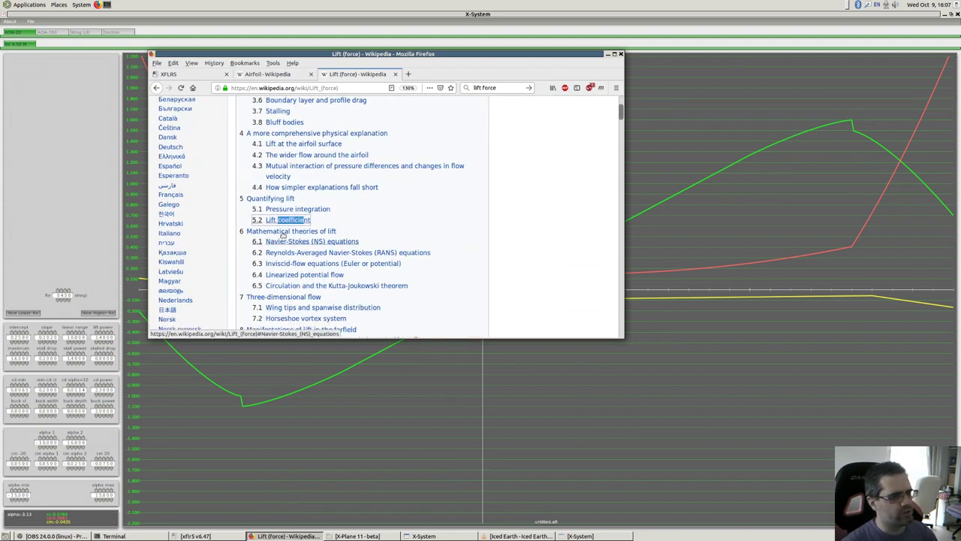
pyautogui.press('Escape')
pyautogui.press('Return')
pyautogui.hotkey('ctrl', '+')
pyautogui.hotkey('ctrl', '+')
pyautogui.hotkey('ctrl', '+')
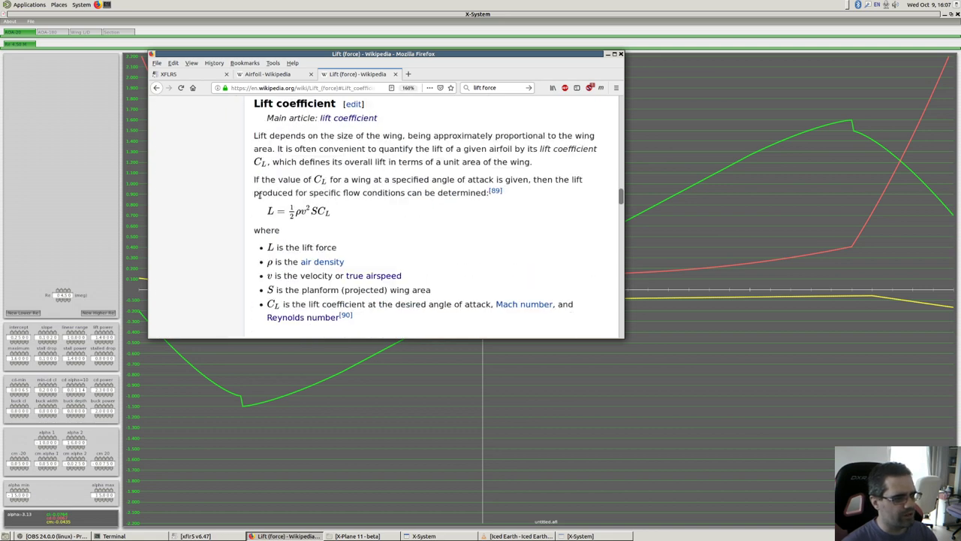
# Display the lift equation image on its own at 300% zoom and move the browser window to uncover more of the airfoil plot
pyautogui.rightClick(342, 269)
pyautogui.click(354, 271)
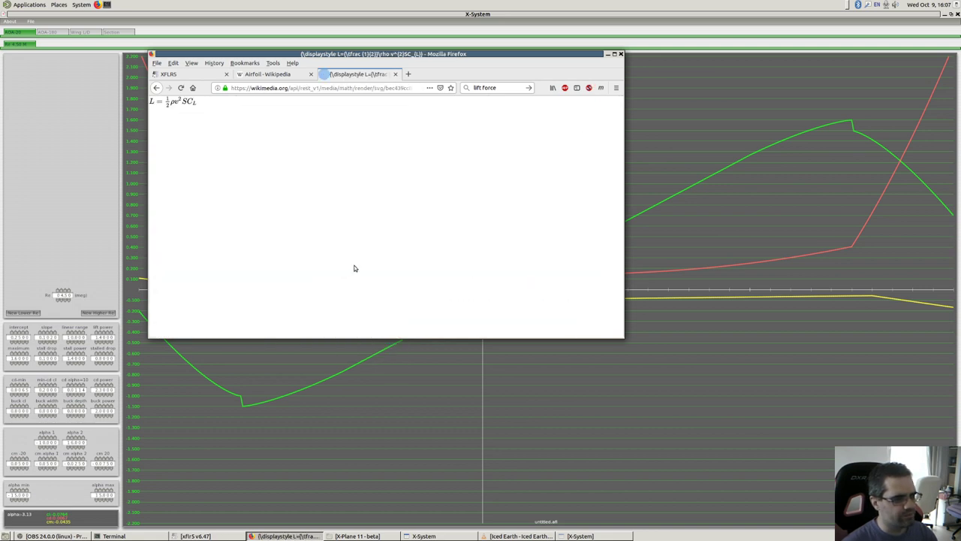
pyautogui.hotkey('ctrl', '+')
pyautogui.hotkey('ctrl', '+')
pyautogui.hotkey('ctrl', '+')
pyautogui.hotkey('ctrl', '+')
pyautogui.hotkey('ctrl', '+')
pyautogui.hotkey('ctrl', '+')
pyautogui.hotkey('ctrl', '+')
pyautogui.hotkey('ctrl', '+')
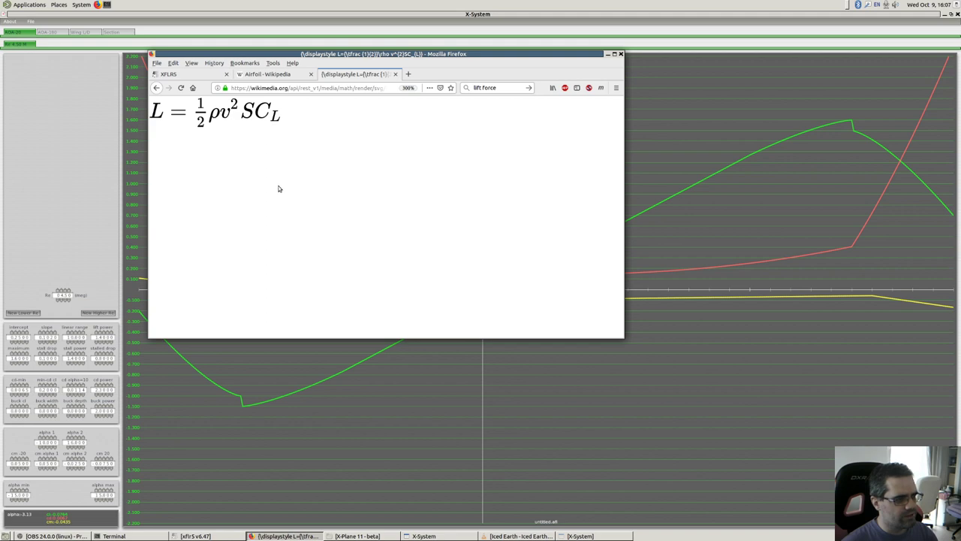
pyautogui.moveTo(401, 191); pyautogui.dragTo(643, 337)
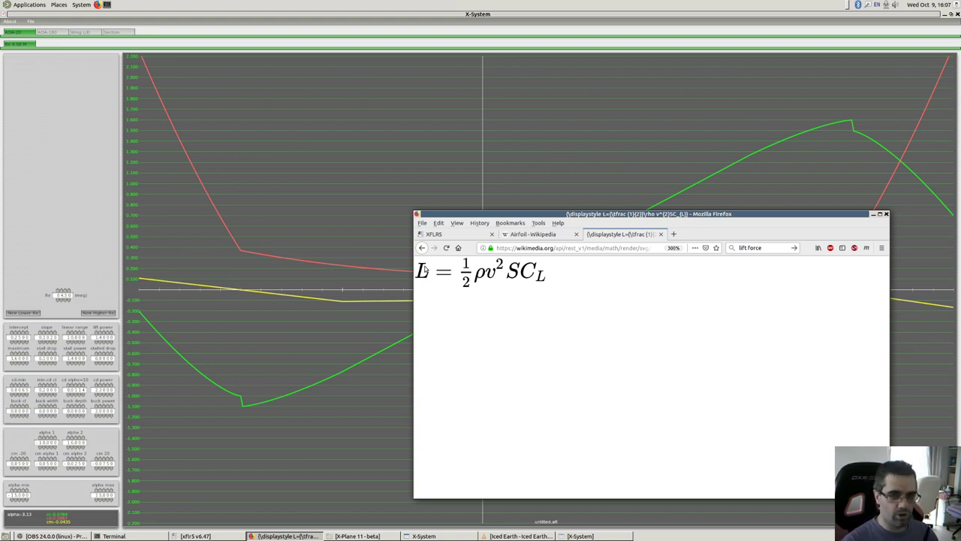
# Switch to Plane Maker, turn the aircraft to a front view and inspect it in wireframe display
pyautogui.click(466, 533)
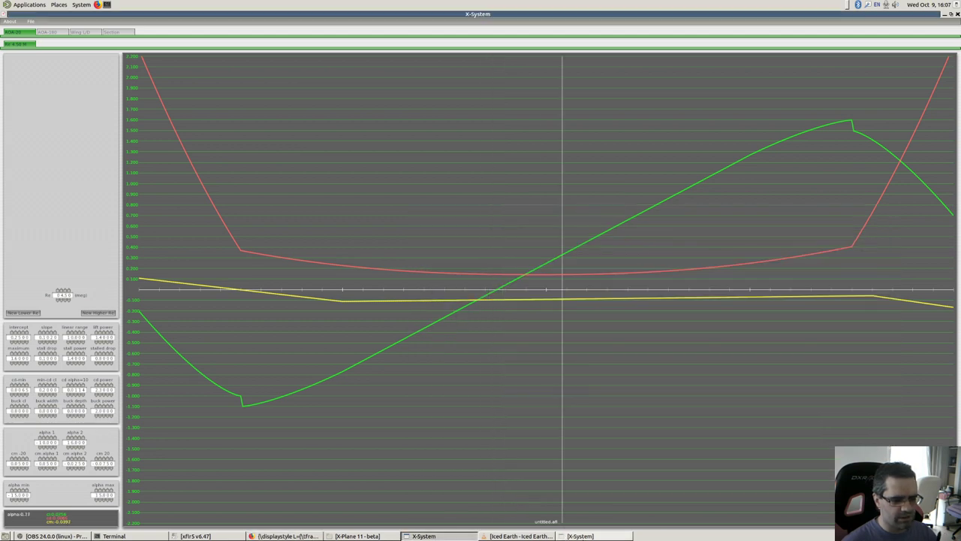
pyautogui.click(574, 535)
pyautogui.press('d')
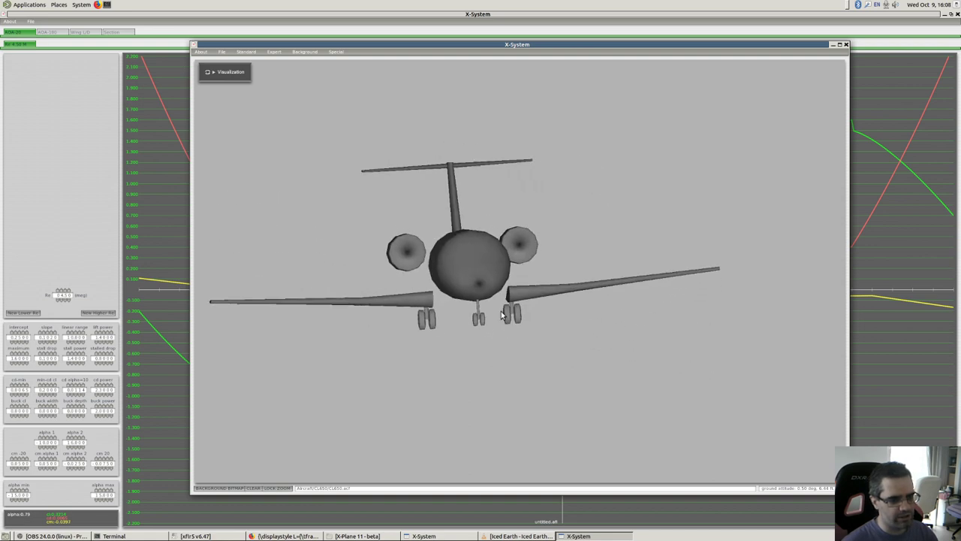
pyautogui.press('space')
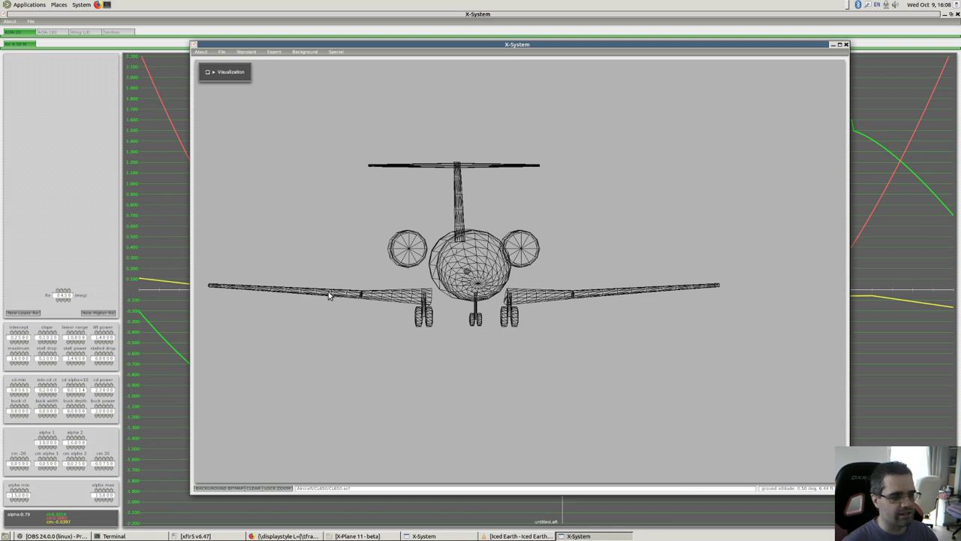
pyautogui.press('a')
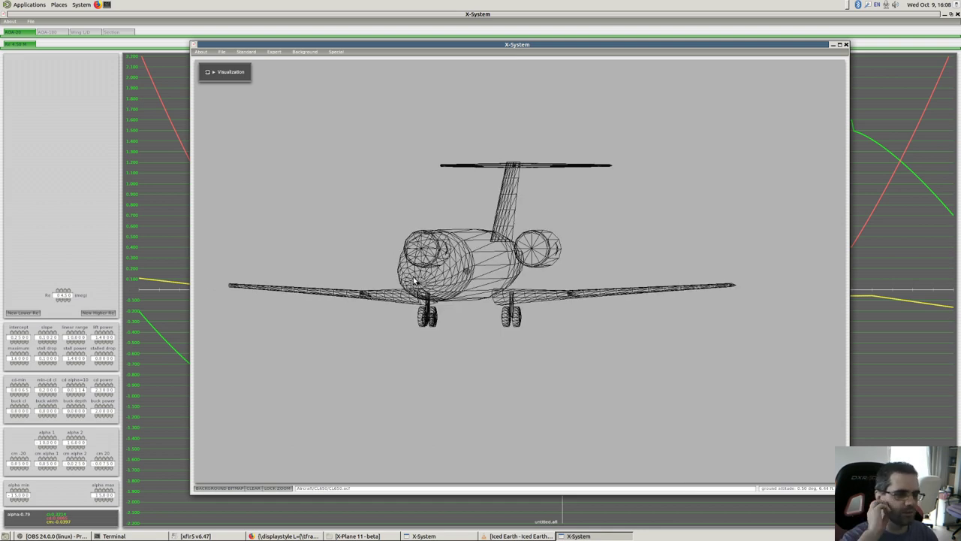